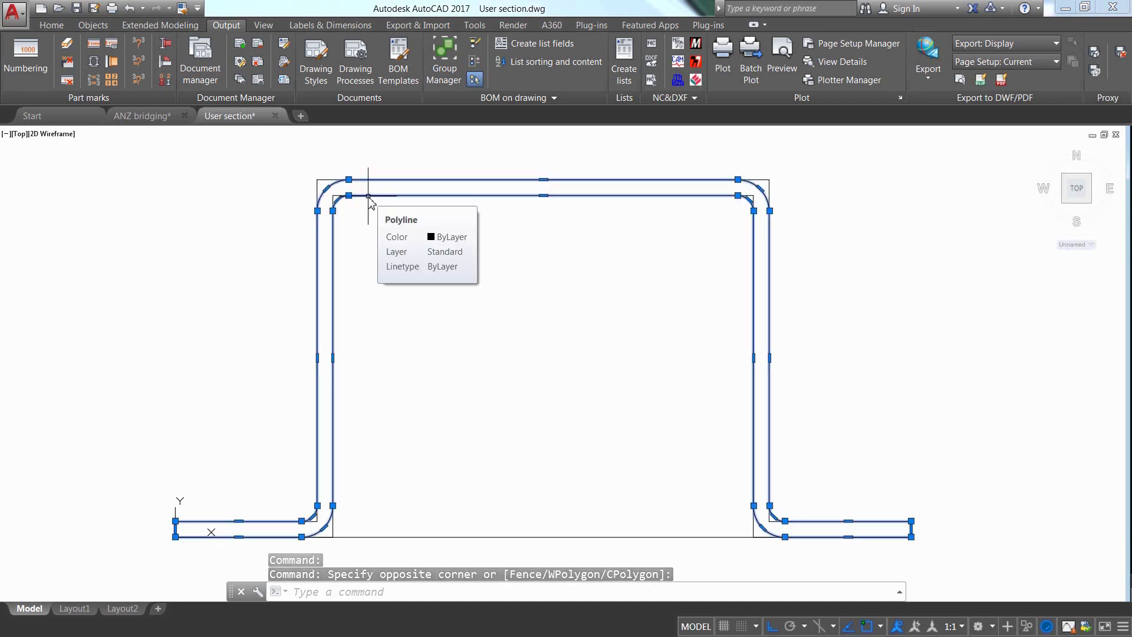
Deselect the omega profile and bring up the Extended Modeling user-section tools.
key("Escape")
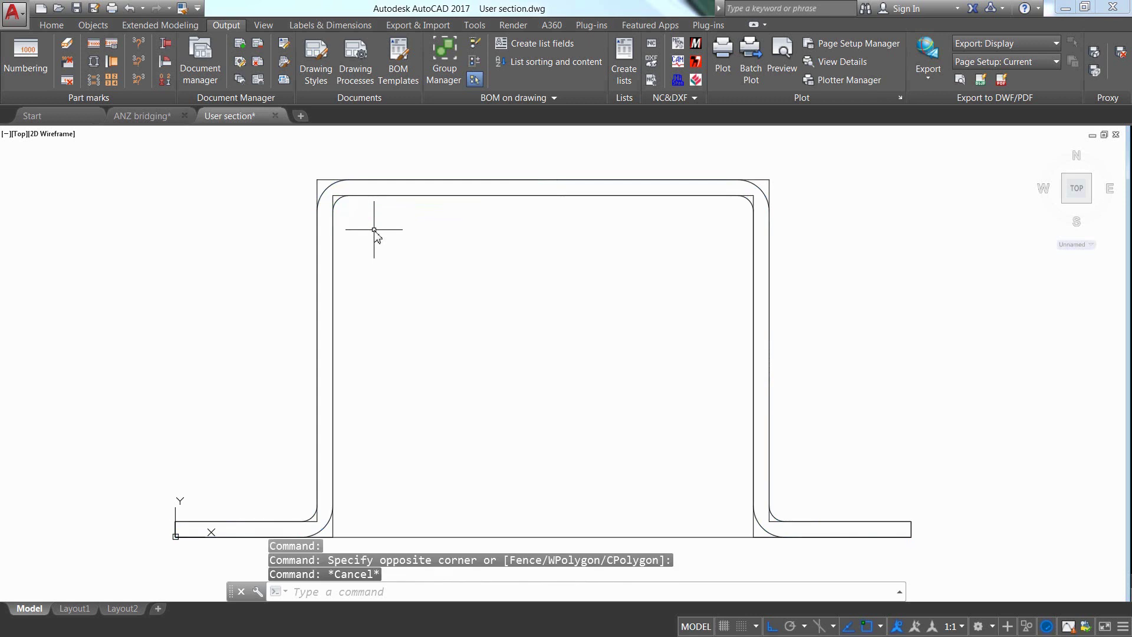
left_click(159, 25)
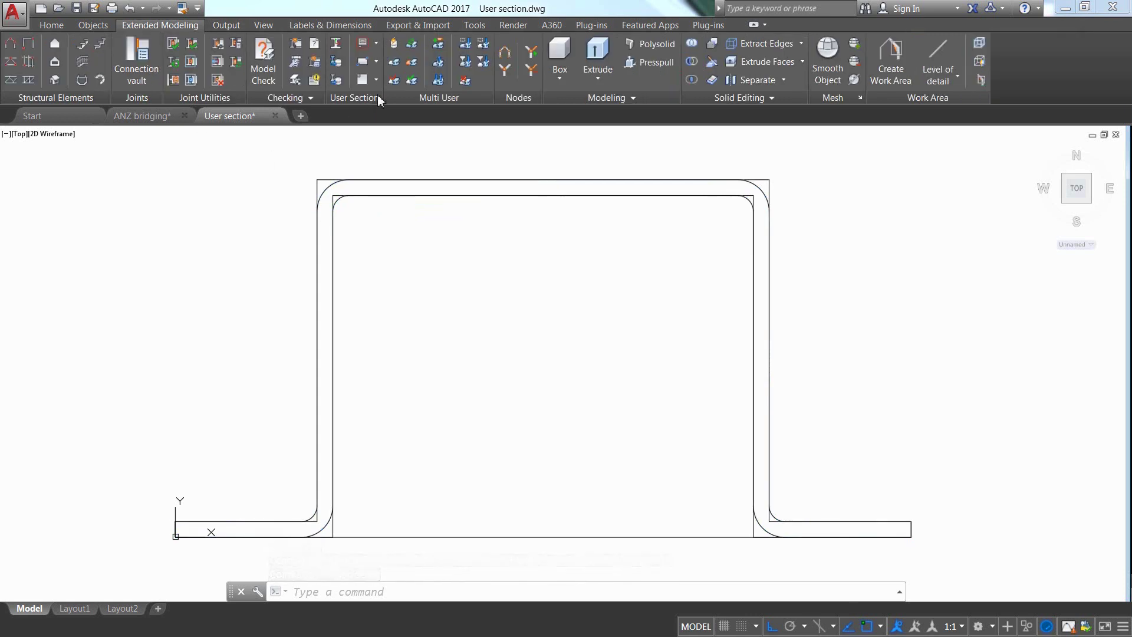
Make the frame layer current and draw the rectangular frame enclosing the omega profile.
left_click(376, 60)
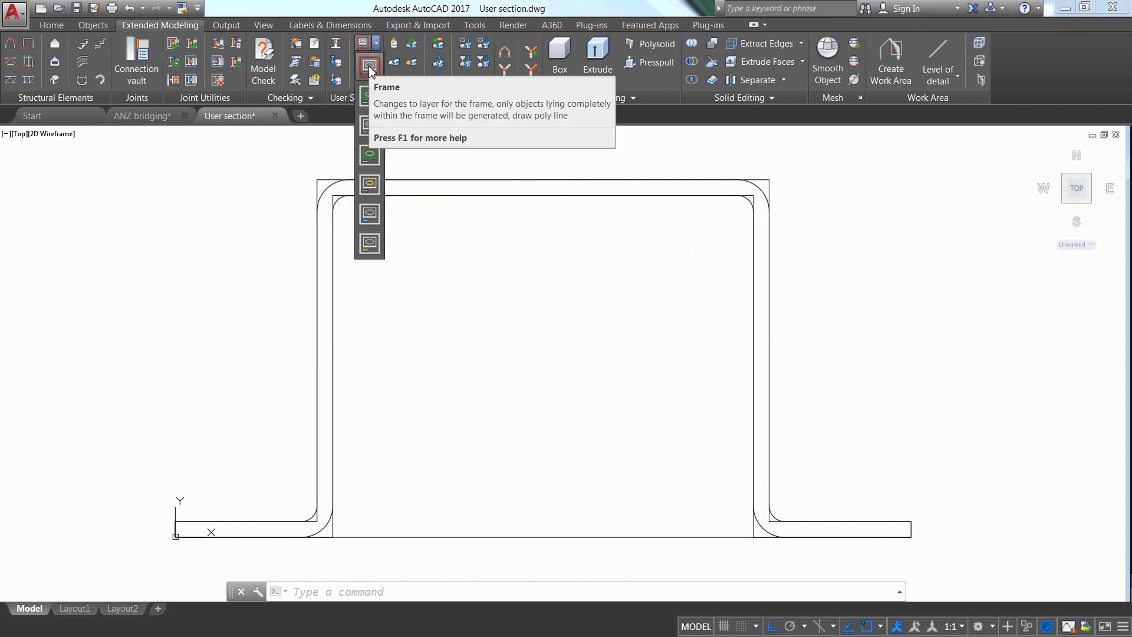
left_click(370, 70)
left_click(376, 79)
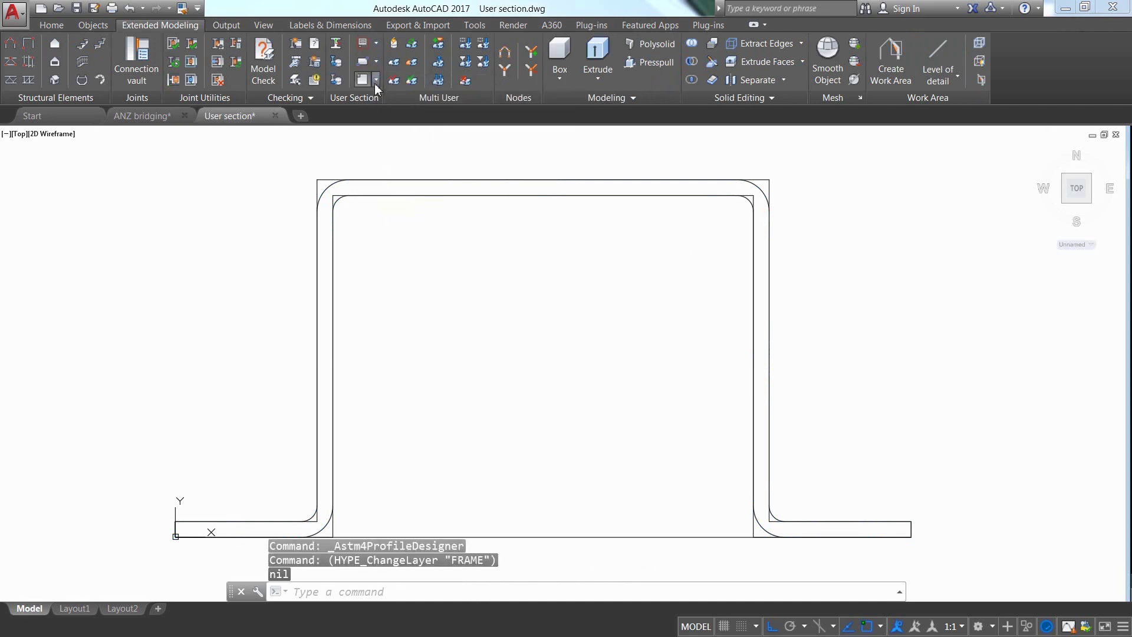
left_click(92, 139)
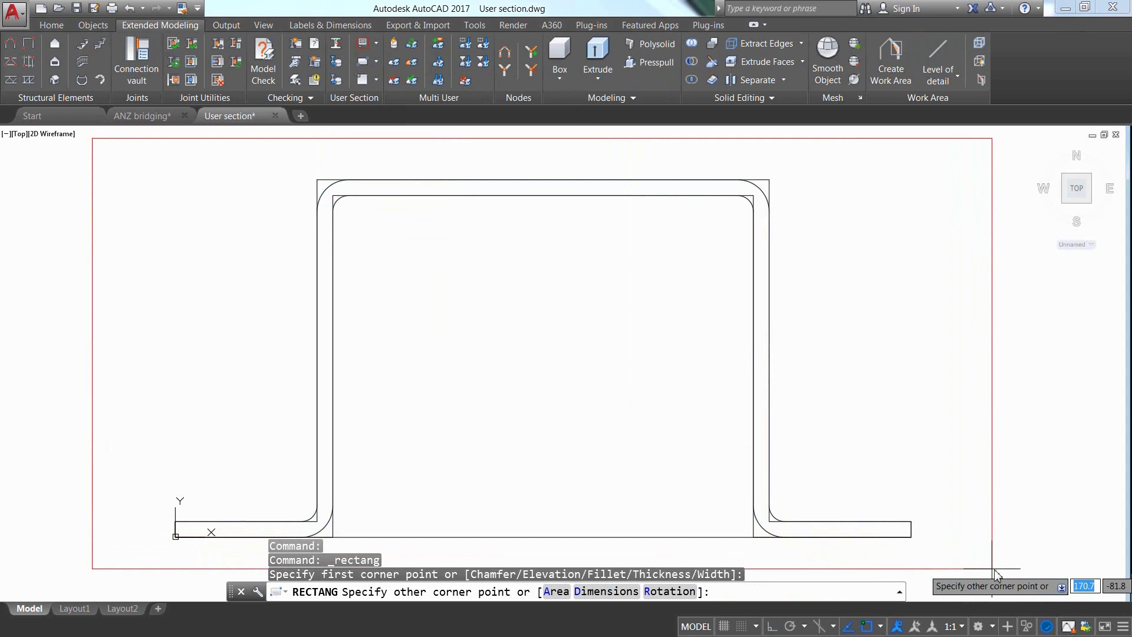
left_click(375, 42)
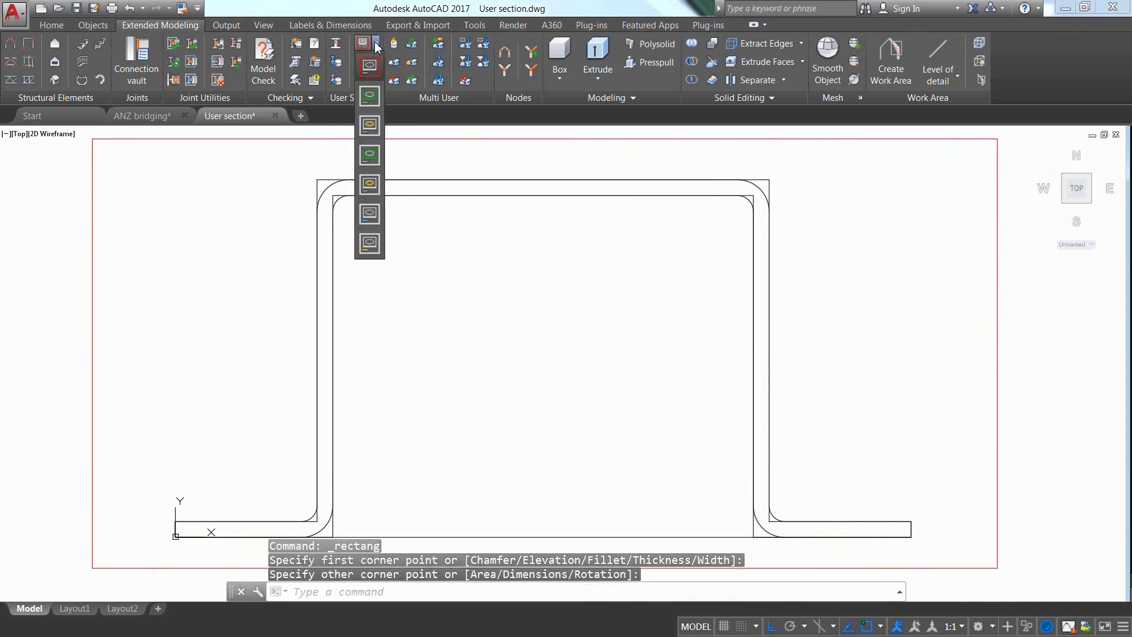
Make Outer contour current and move the profile polyline to layer Hype_OuterSection via Quick Properties.
left_click(369, 99)
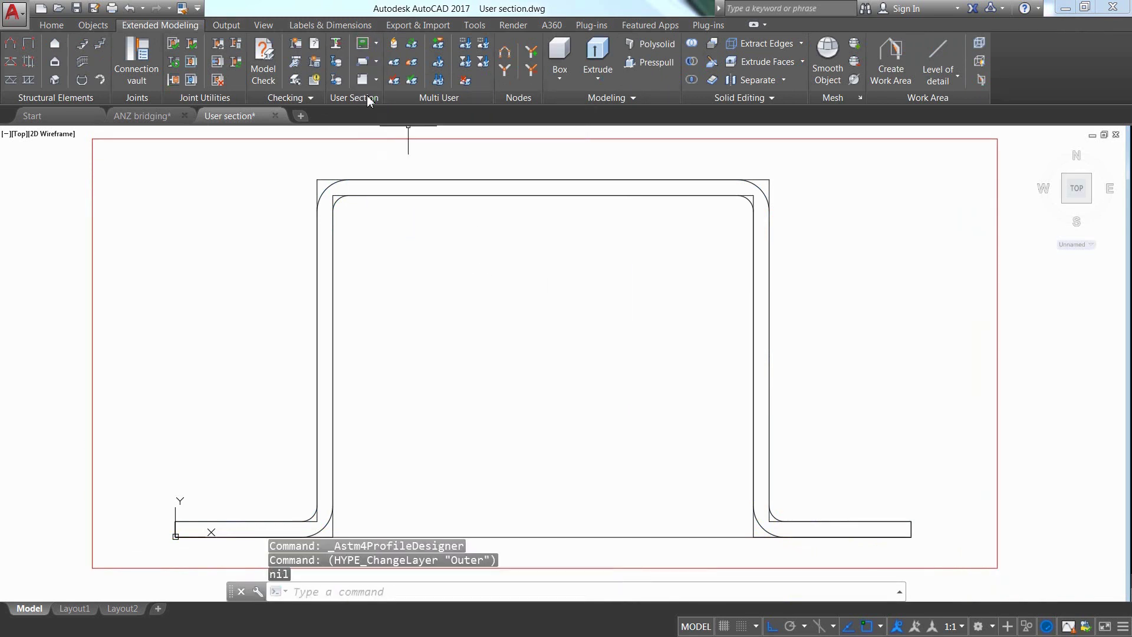
left_click(340, 179)
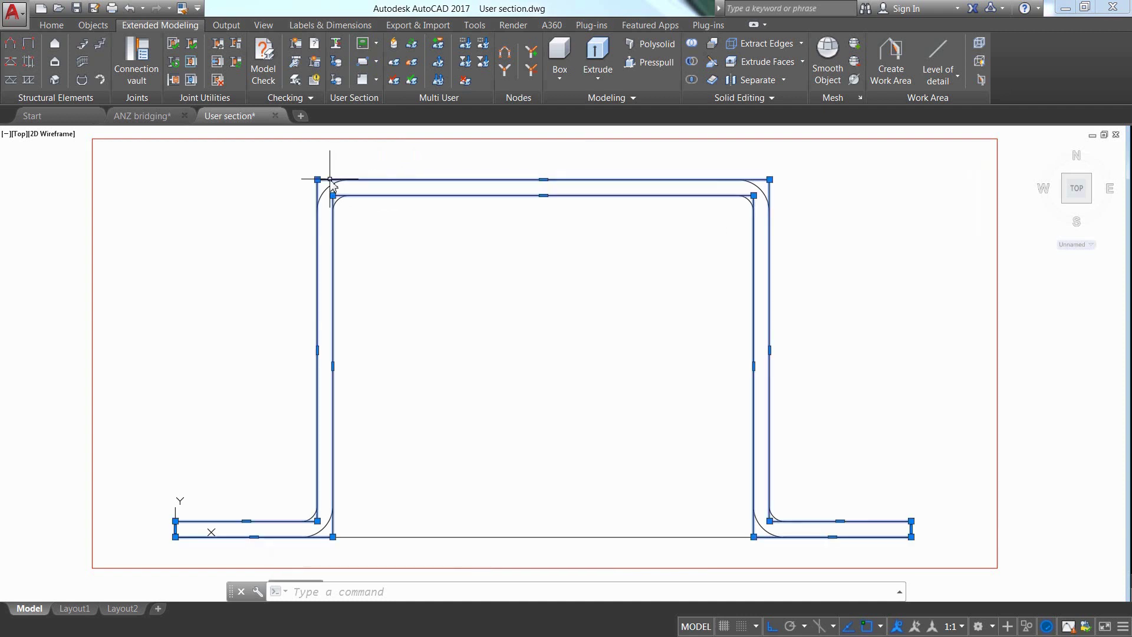
right_click(423, 253)
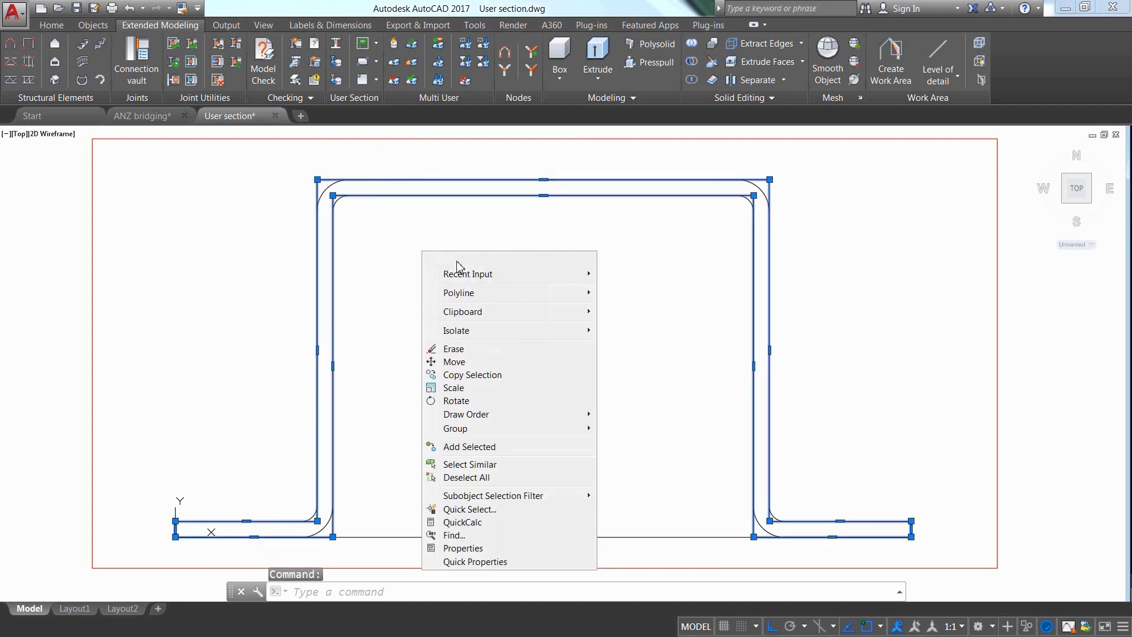
left_click(514, 566)
left_click(762, 451)
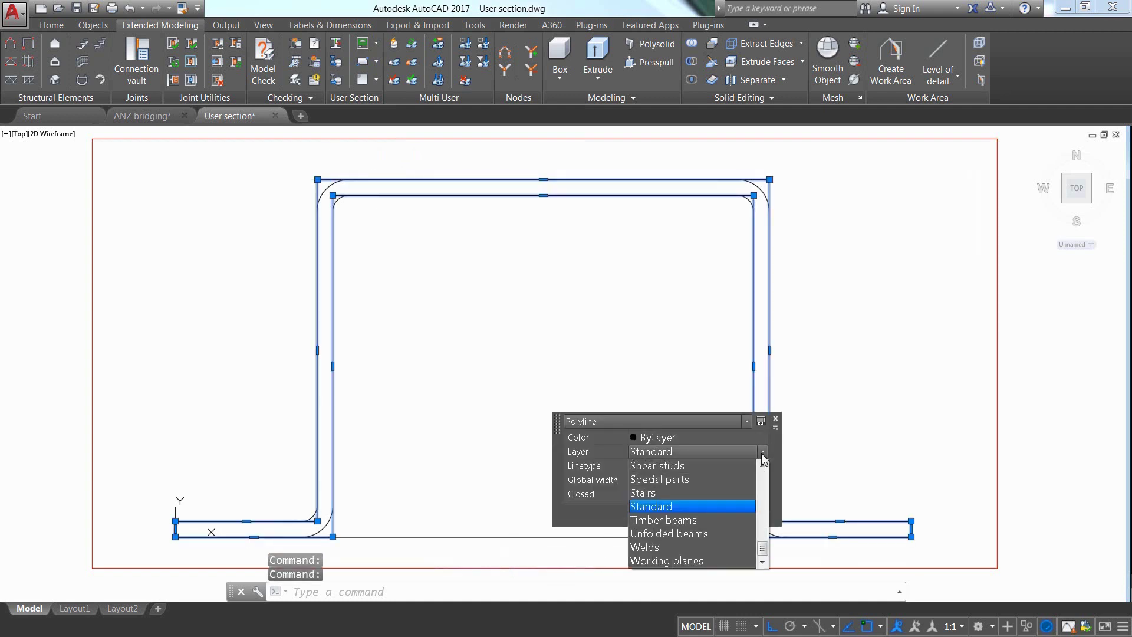
left_click_drag(765, 557, 765, 522)
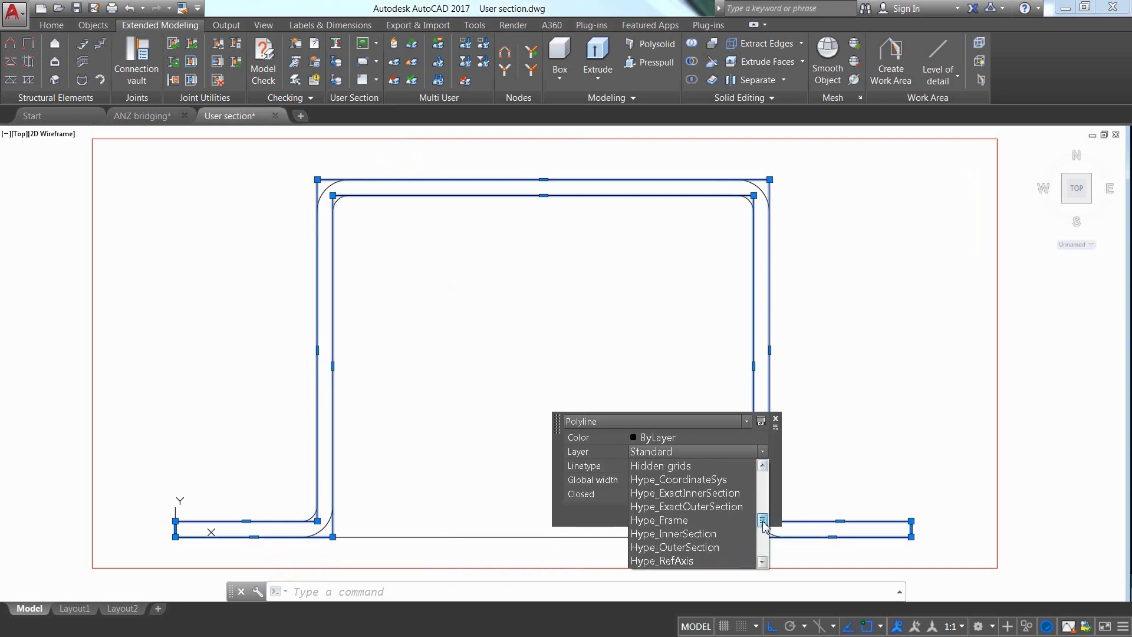
left_click(705, 543)
left_click(776, 420)
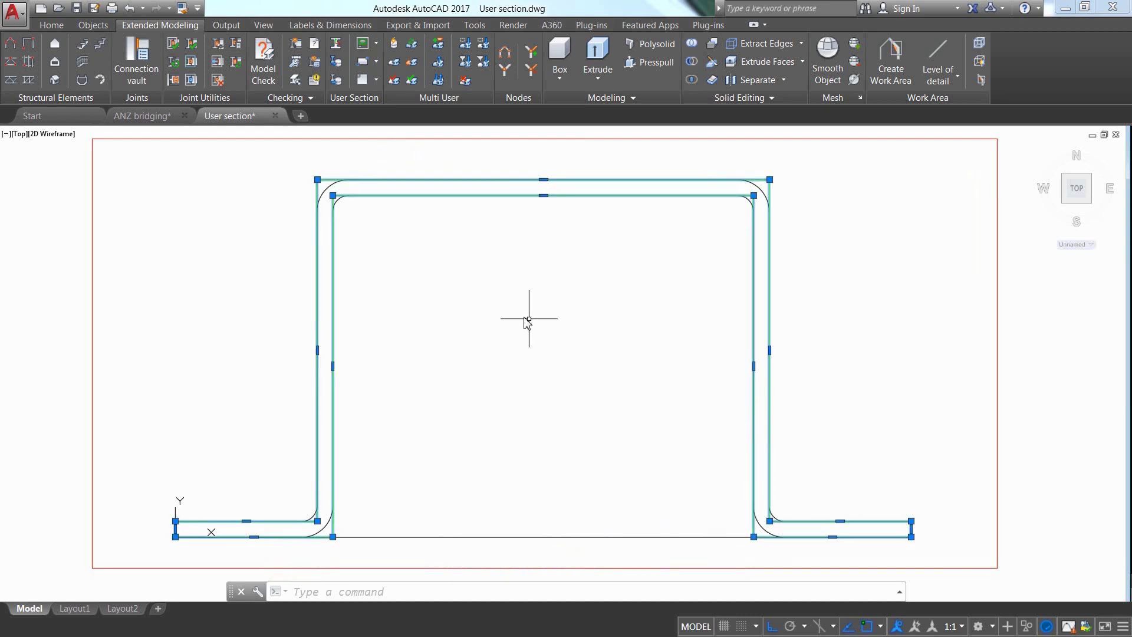
key("Escape")
left_click(376, 43)
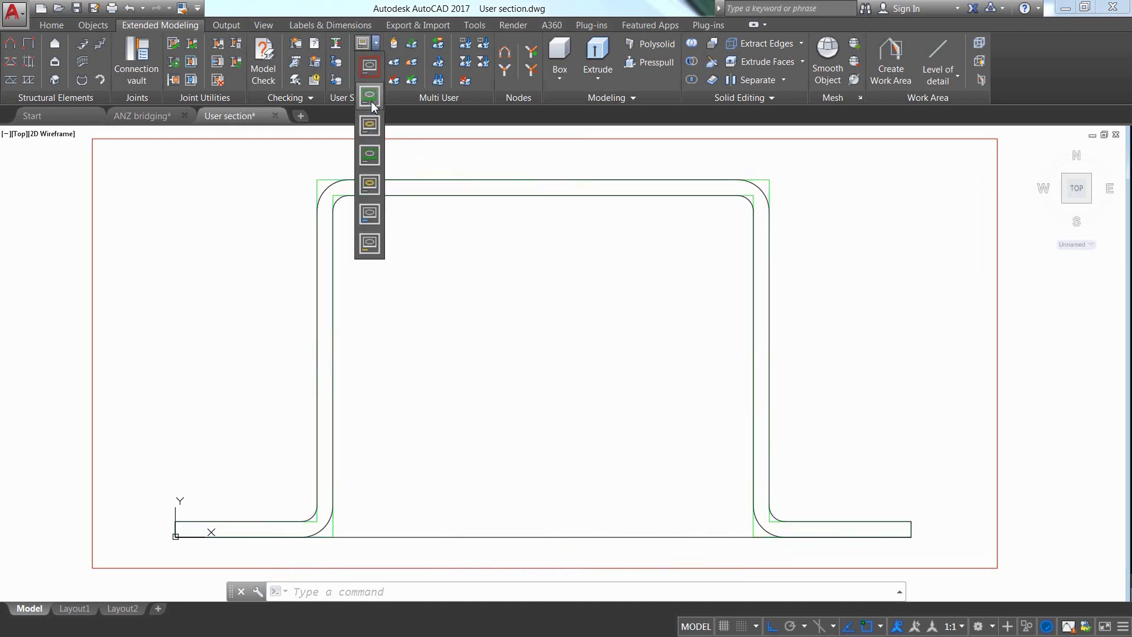
Make Exact outer contour current and move the profile polyline to layer Hype_ExactOuterSection.
left_click(369, 154)
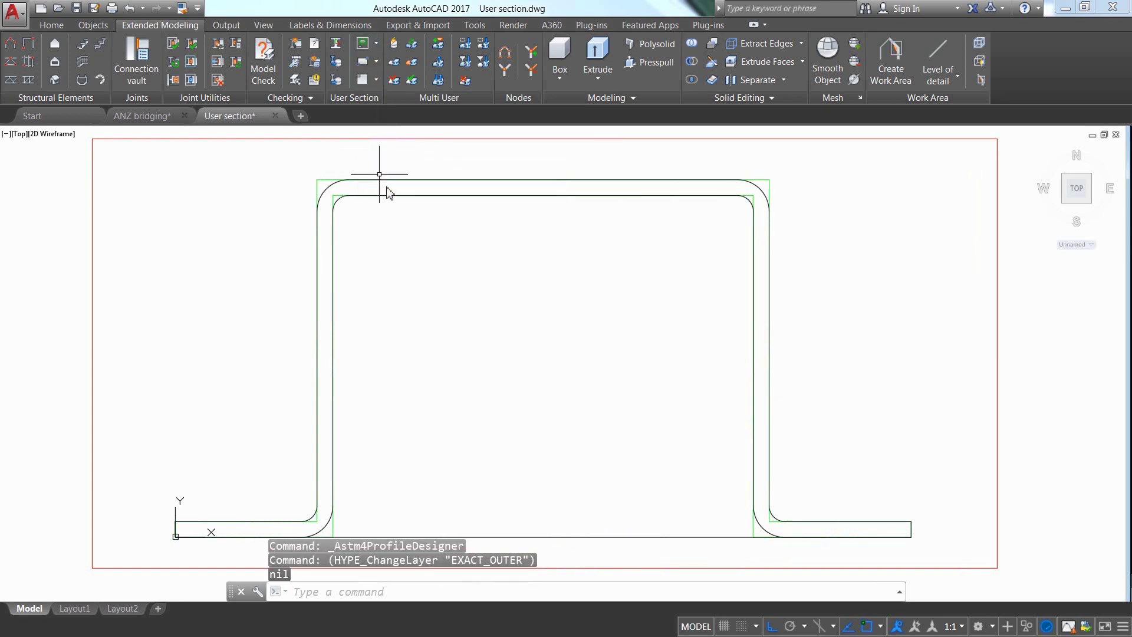
left_click(327, 188)
right_click(440, 250)
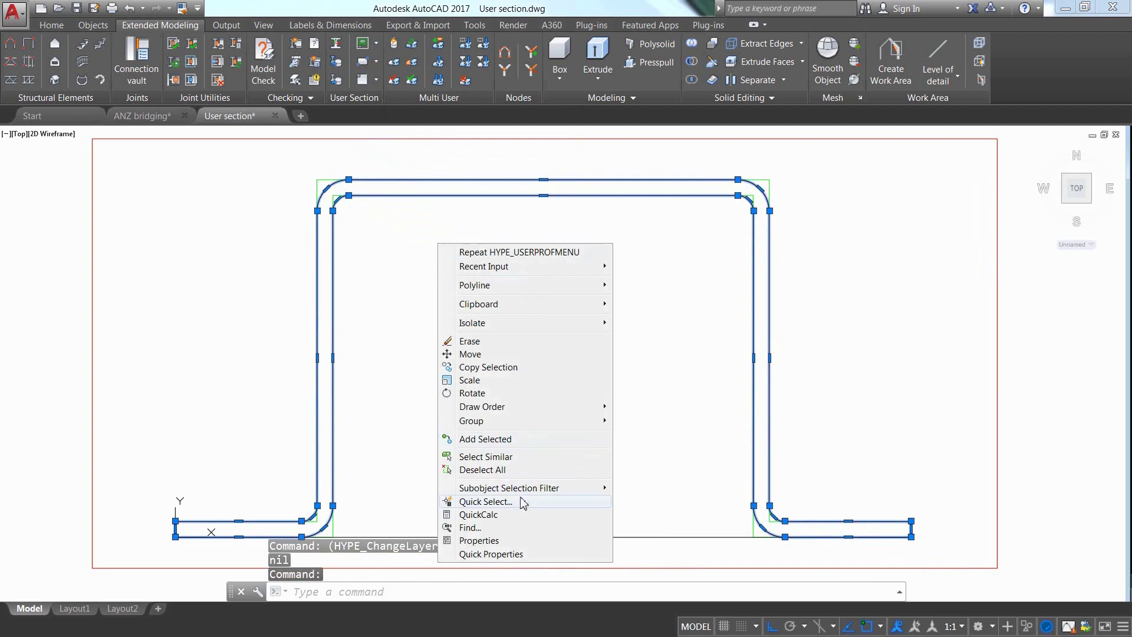
left_click(521, 555)
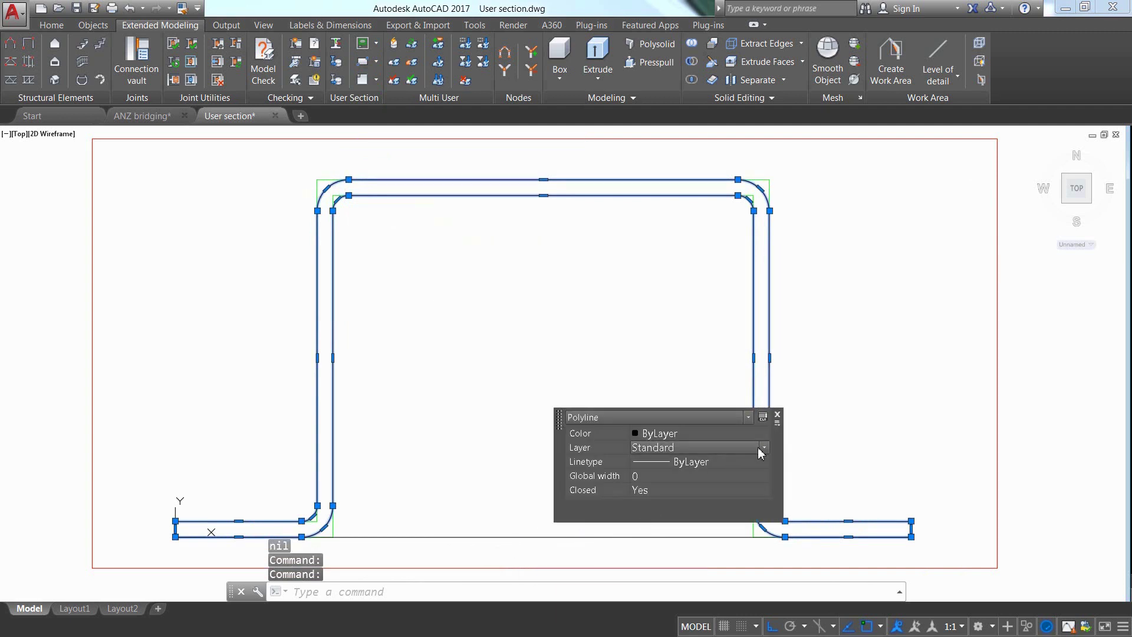
left_click(764, 449)
scroll(766, 548, "up", 3)
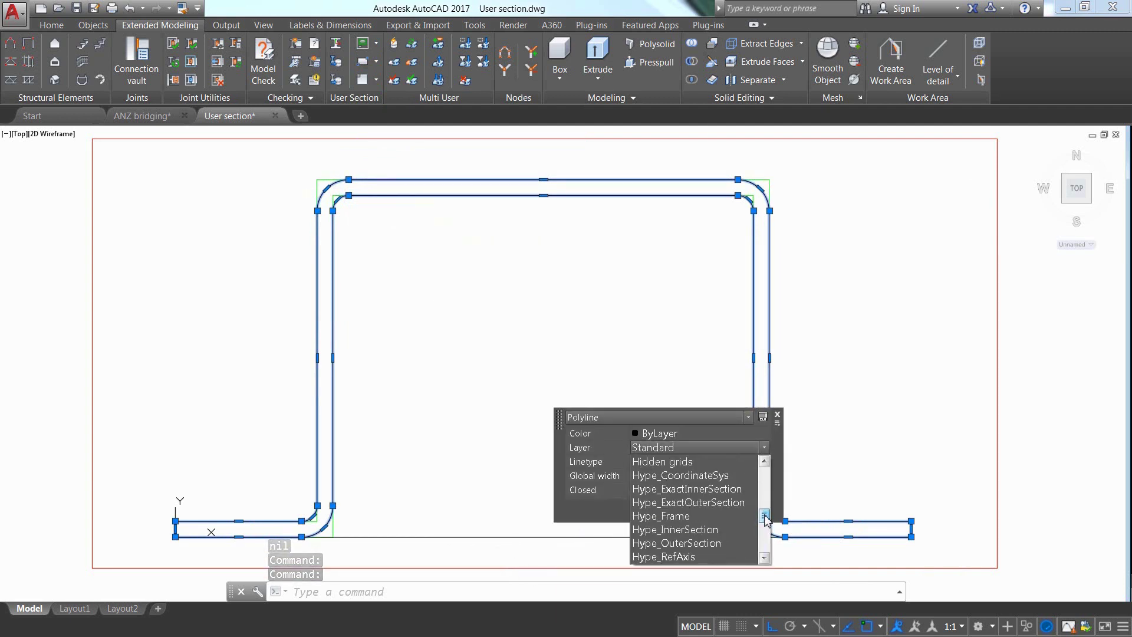
left_click(712, 502)
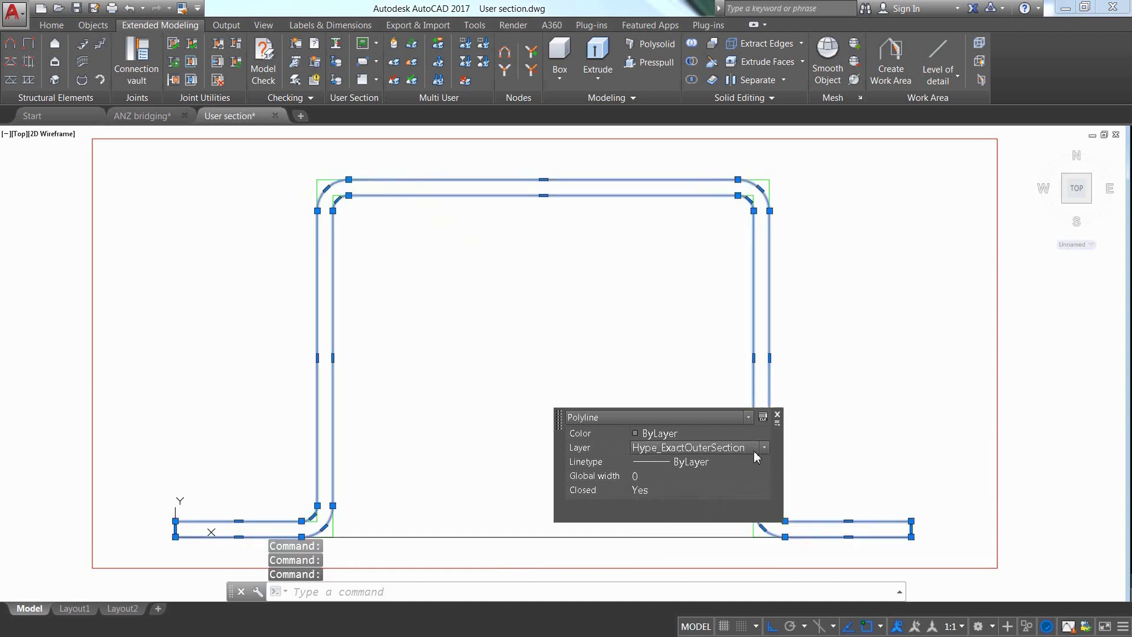
left_click(777, 418)
key("Escape")
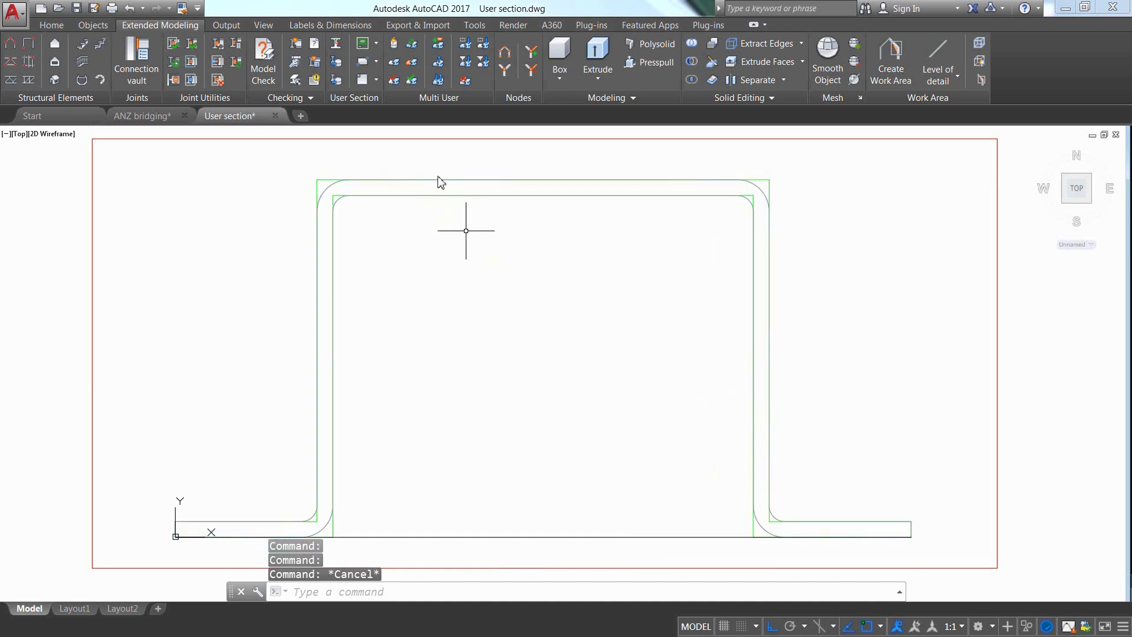
Place the title text MY OMEGA SECTIONS, height 5, top-left in the frame on the section class layer.
left_click(377, 44)
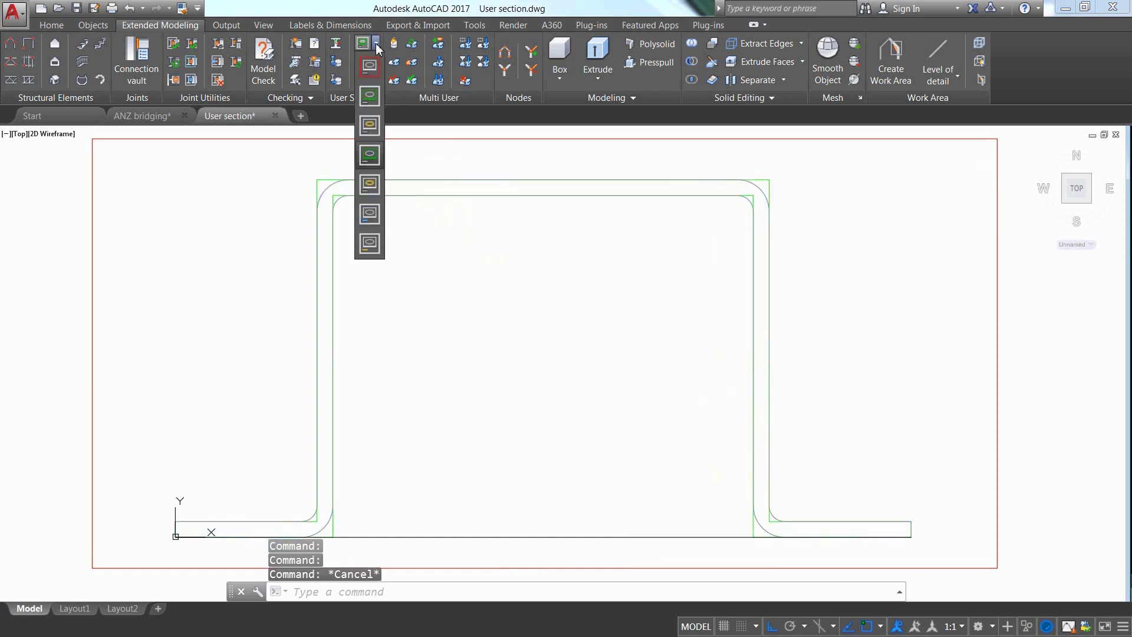
left_click(370, 217)
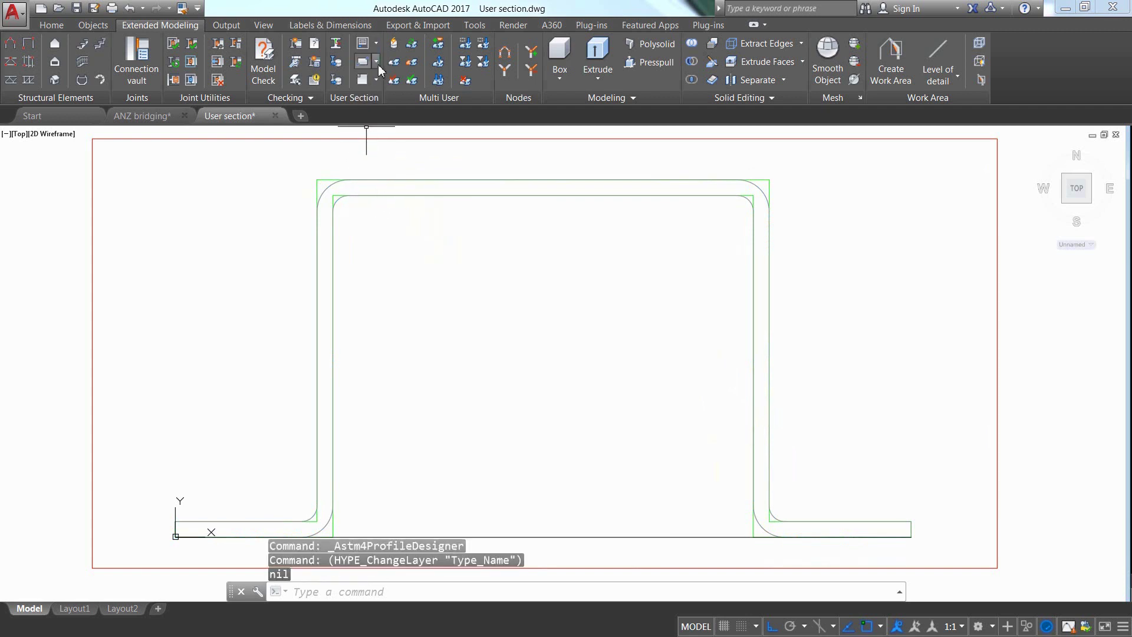
left_click(376, 62)
left_click(370, 175)
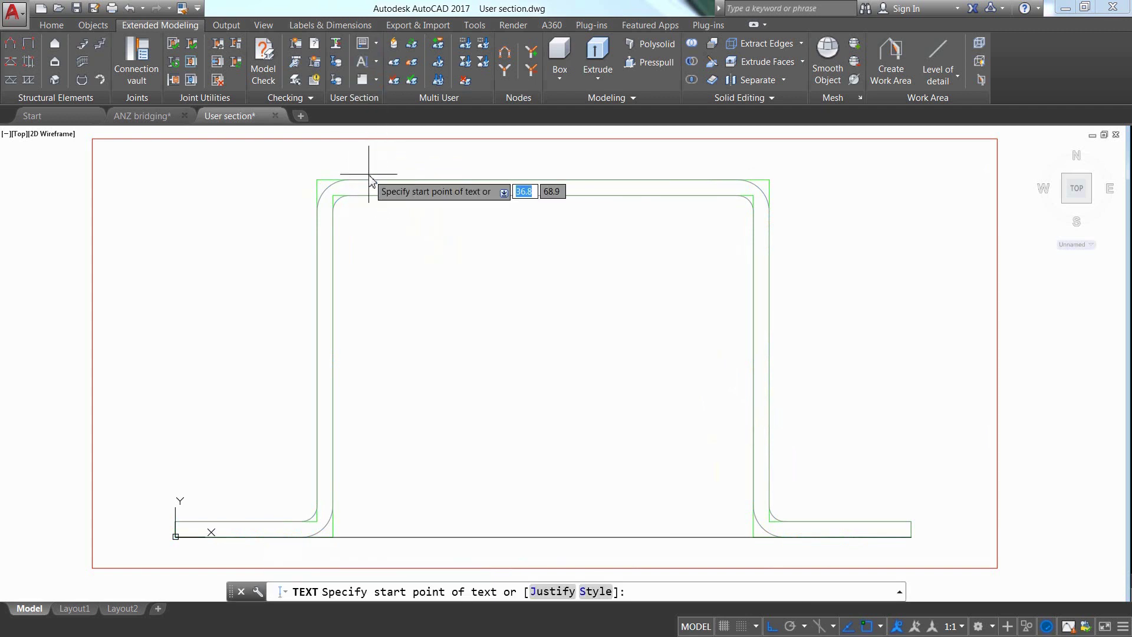
left_click(101, 173)
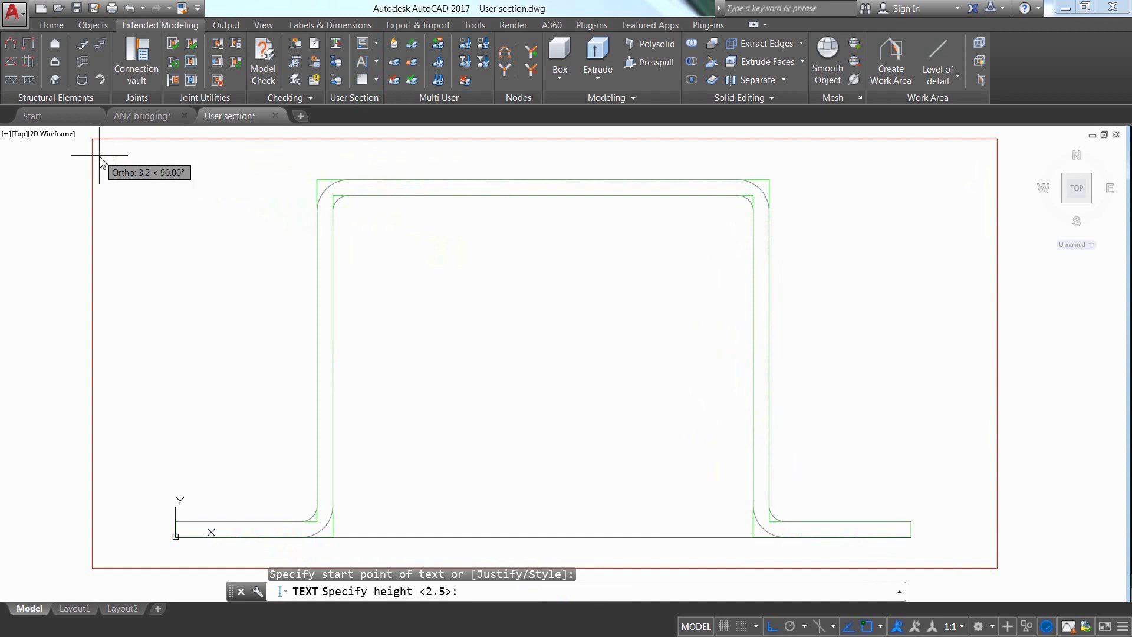
type("5")
key("Return")
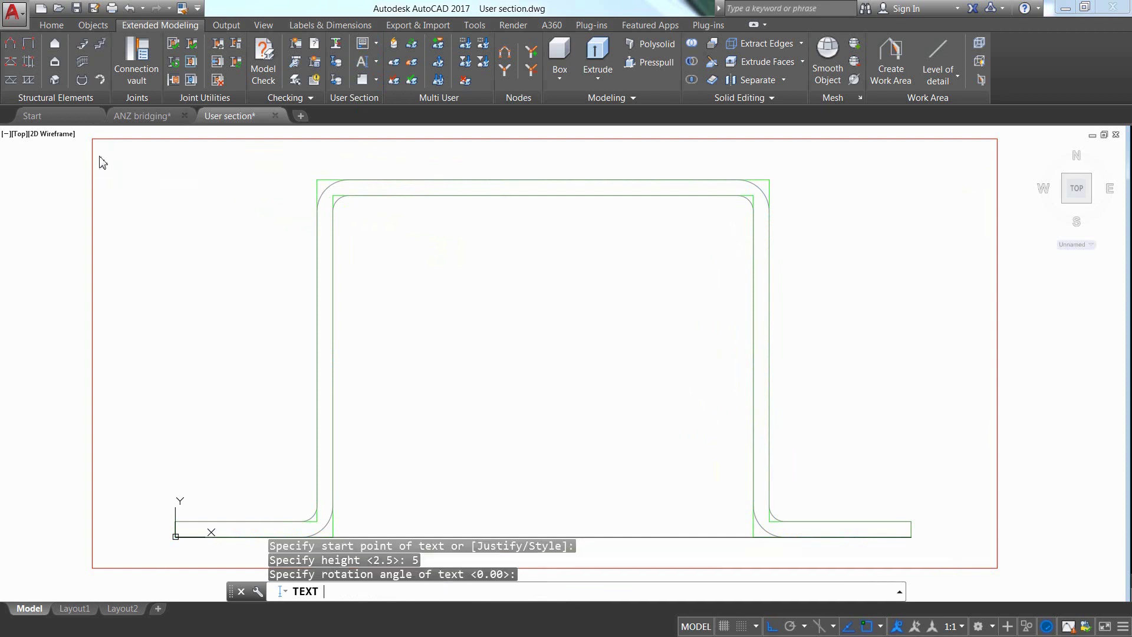
key("Return")
type("MY OME")
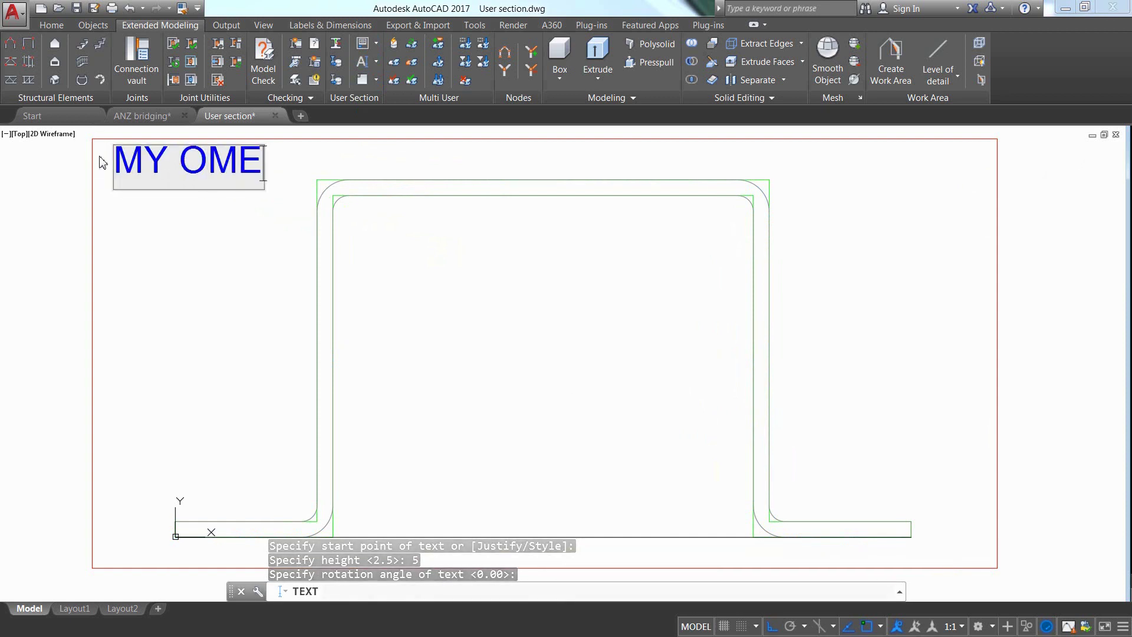
type("GA SECTIONS")
key("Return")
key("Return")
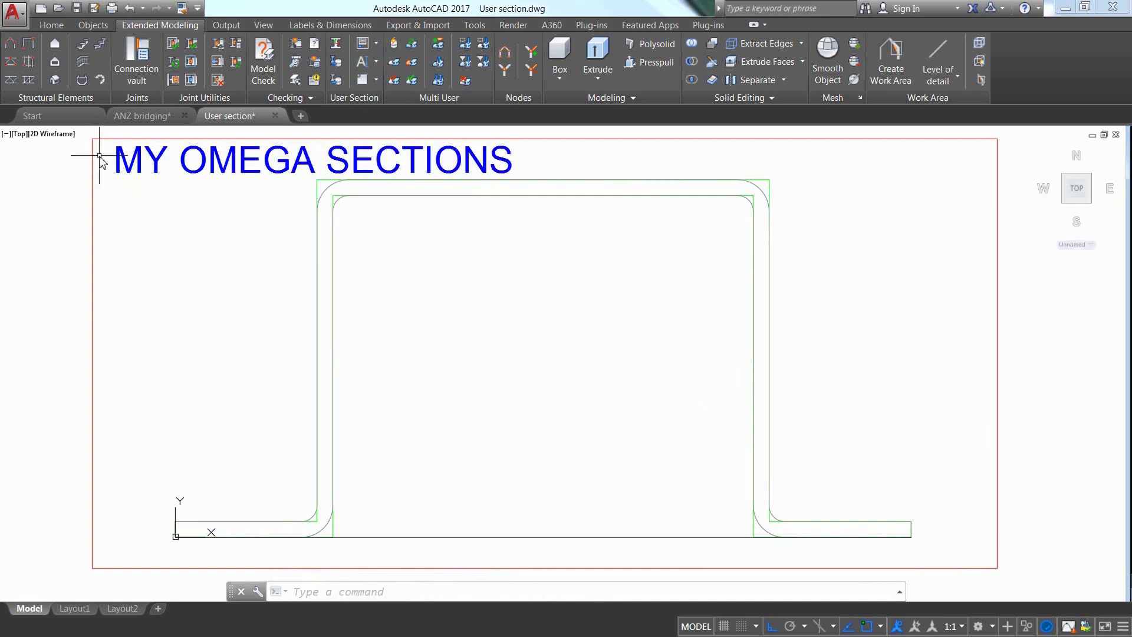
Place the section name text OMEGA 70 right of the title on the Section_Name layer.
left_click(376, 44)
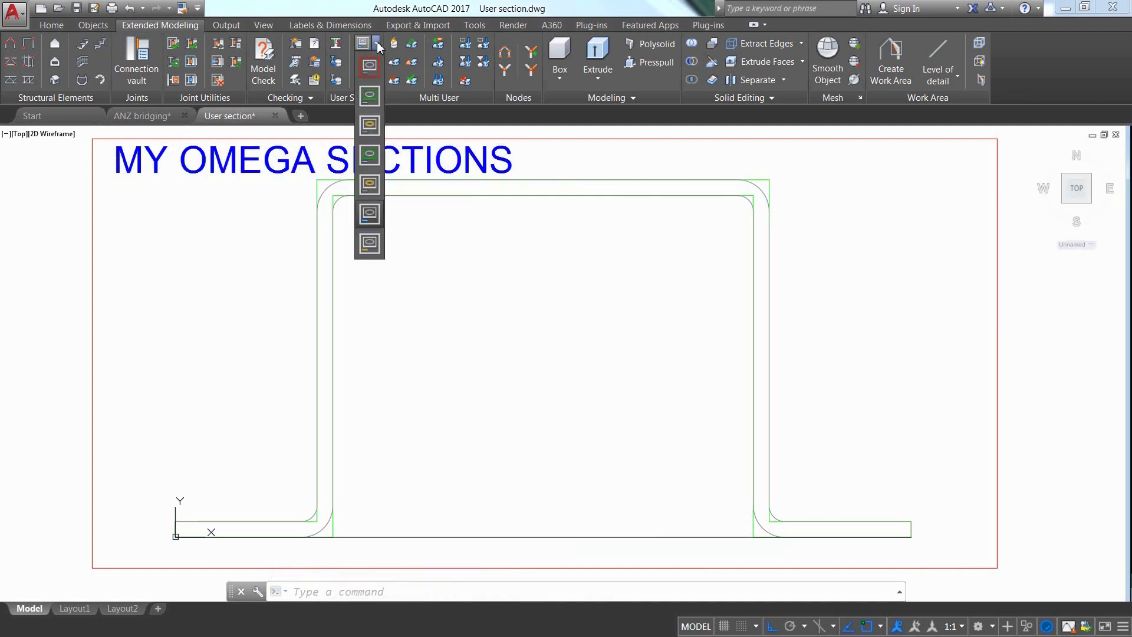
left_click(369, 244)
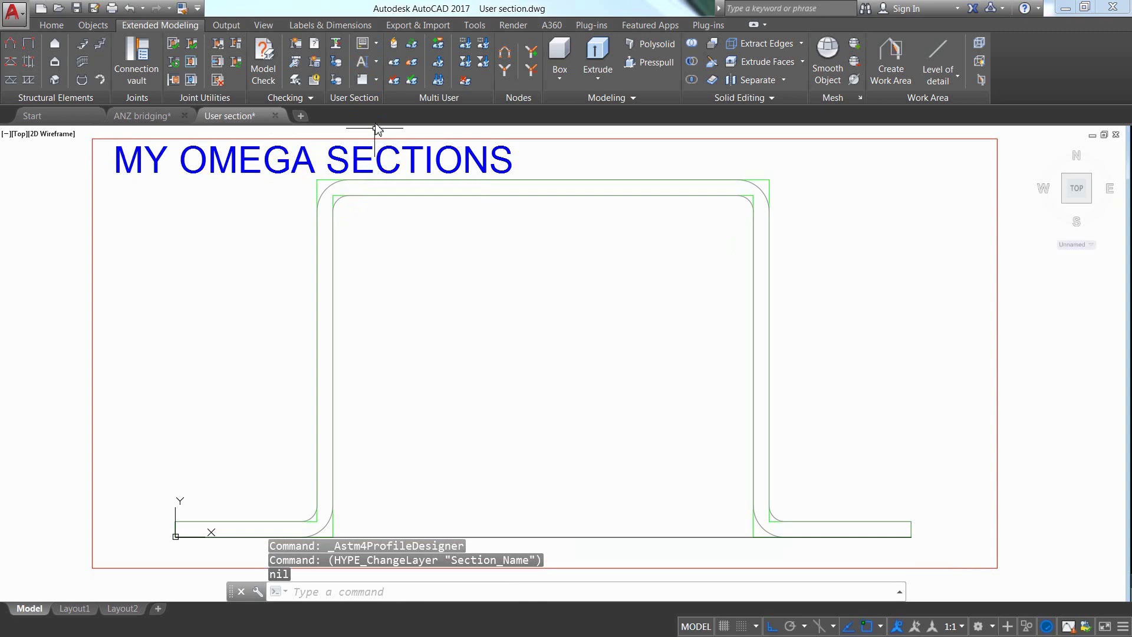
left_click(377, 63)
left_click(372, 177)
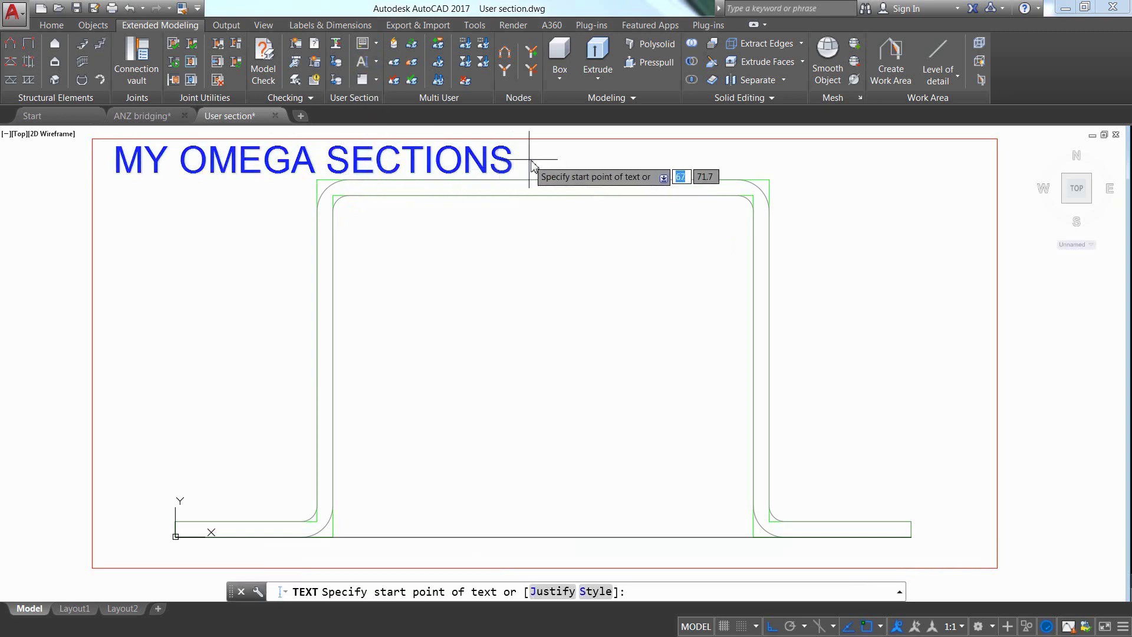
left_click(555, 175)
key("Return")
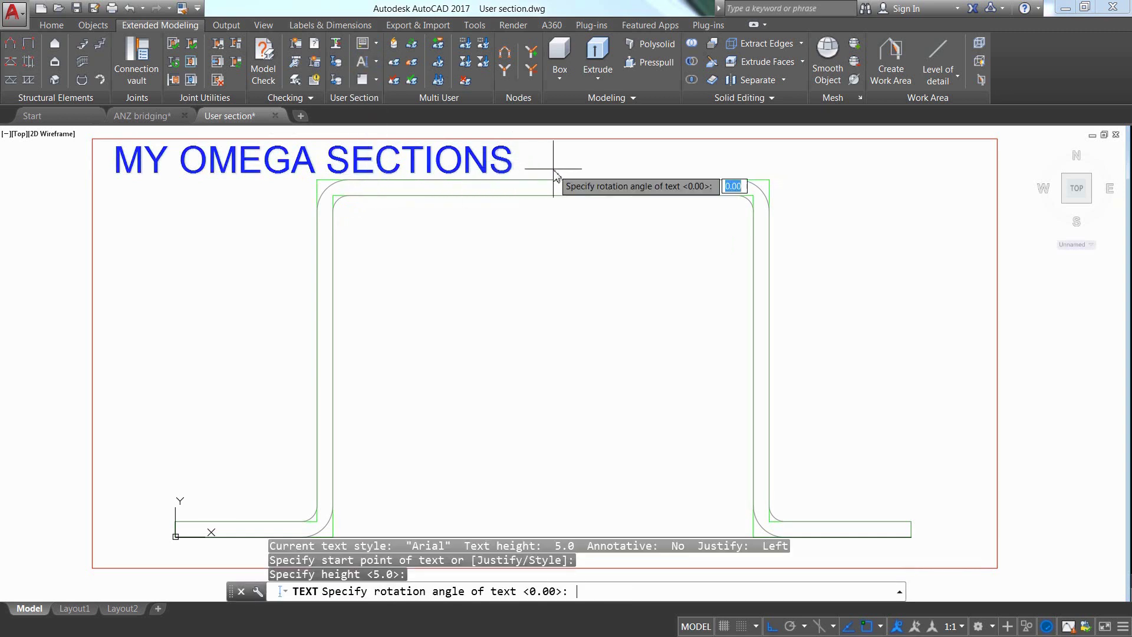
key("Return")
type("OMEG")
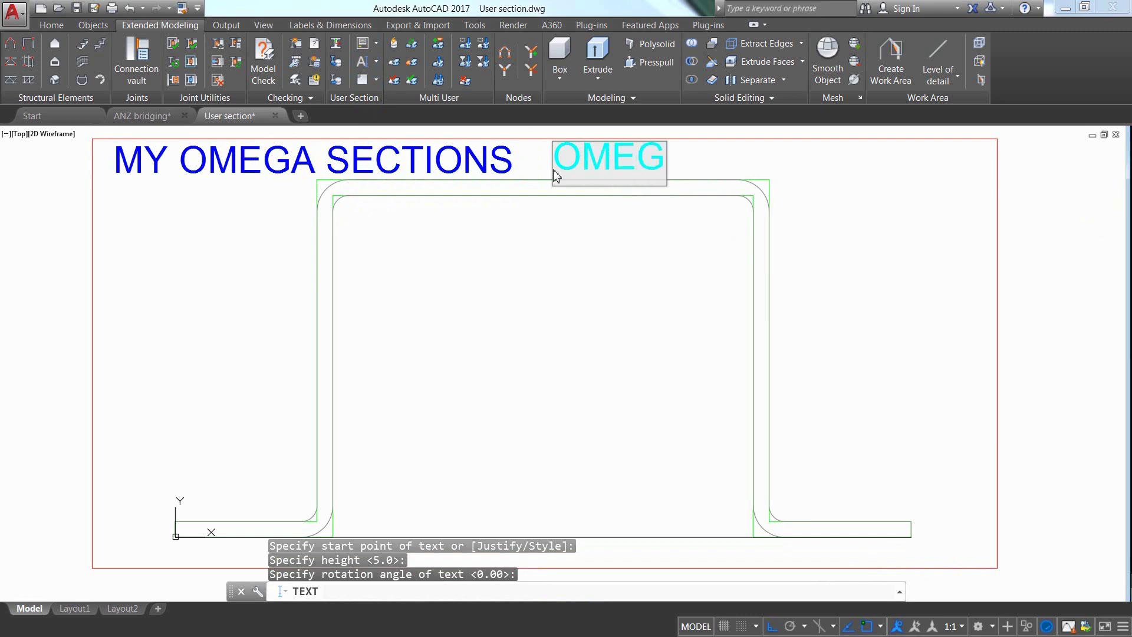
type("A 70")
key("Return")
key("Return")
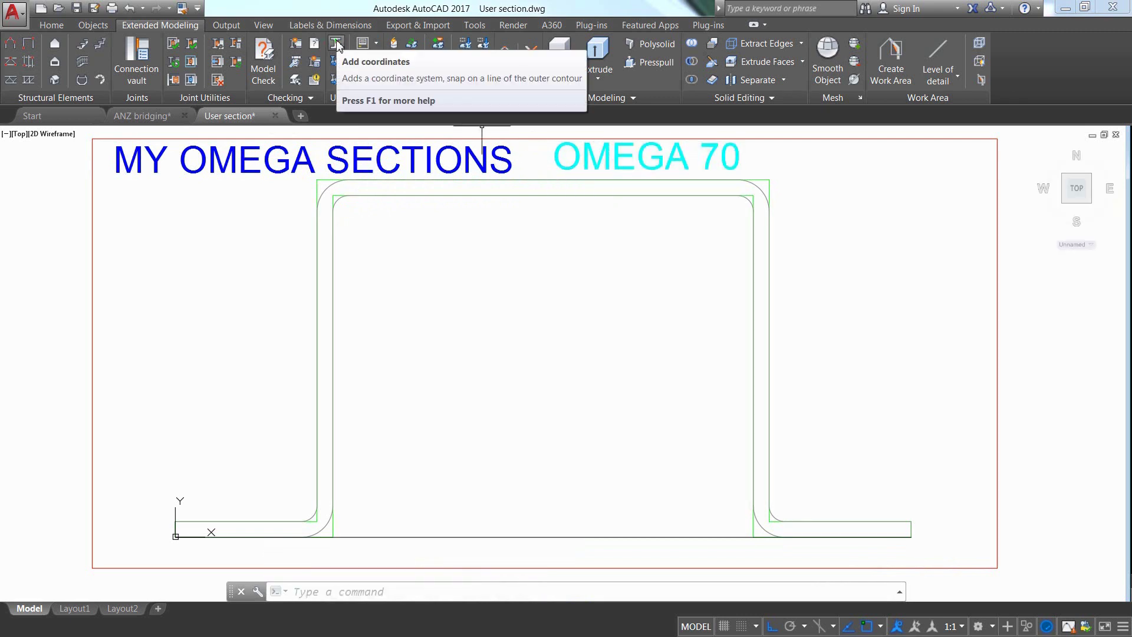
Add coordinate systems on the omega outline's left and top outer edges.
left_click(336, 46)
left_click(316, 341)
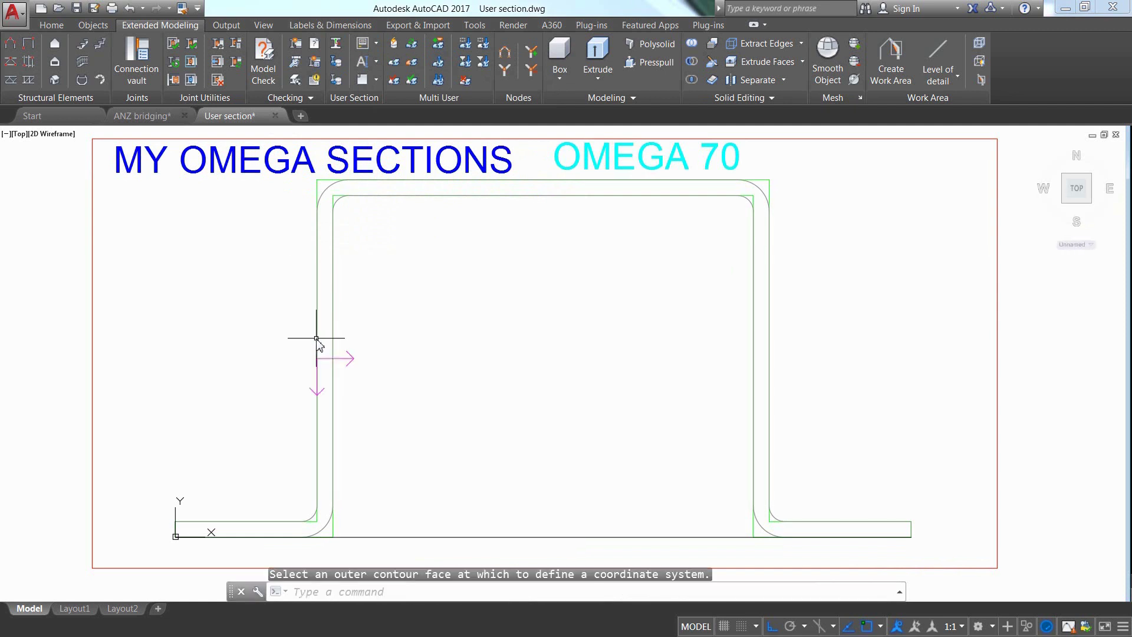
left_click(336, 46)
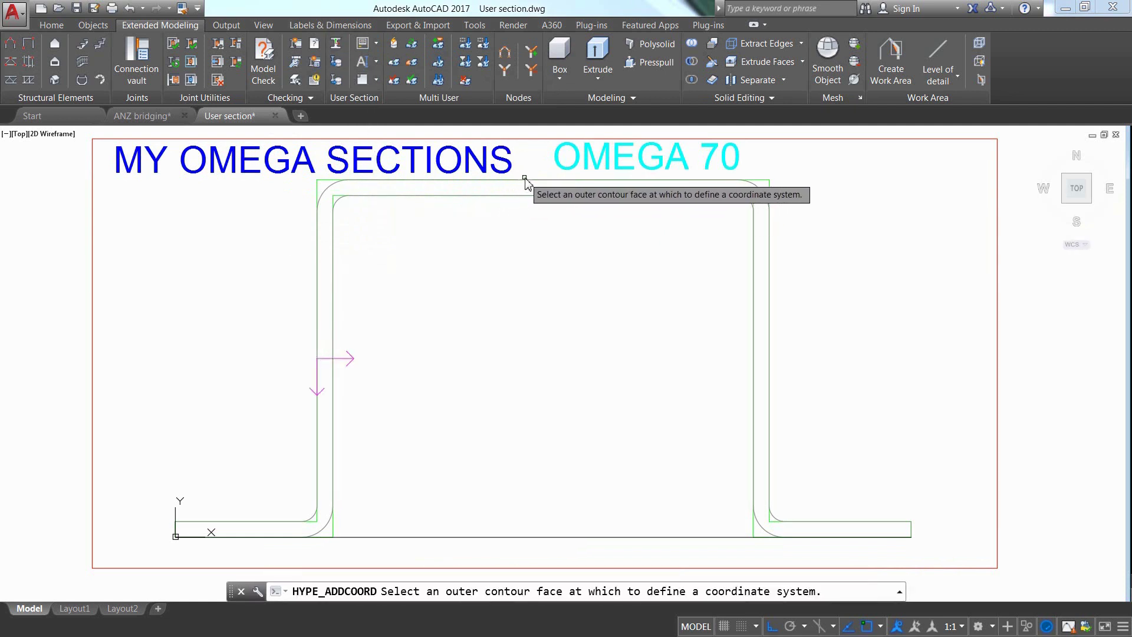
left_click(531, 181)
left_click(336, 45)
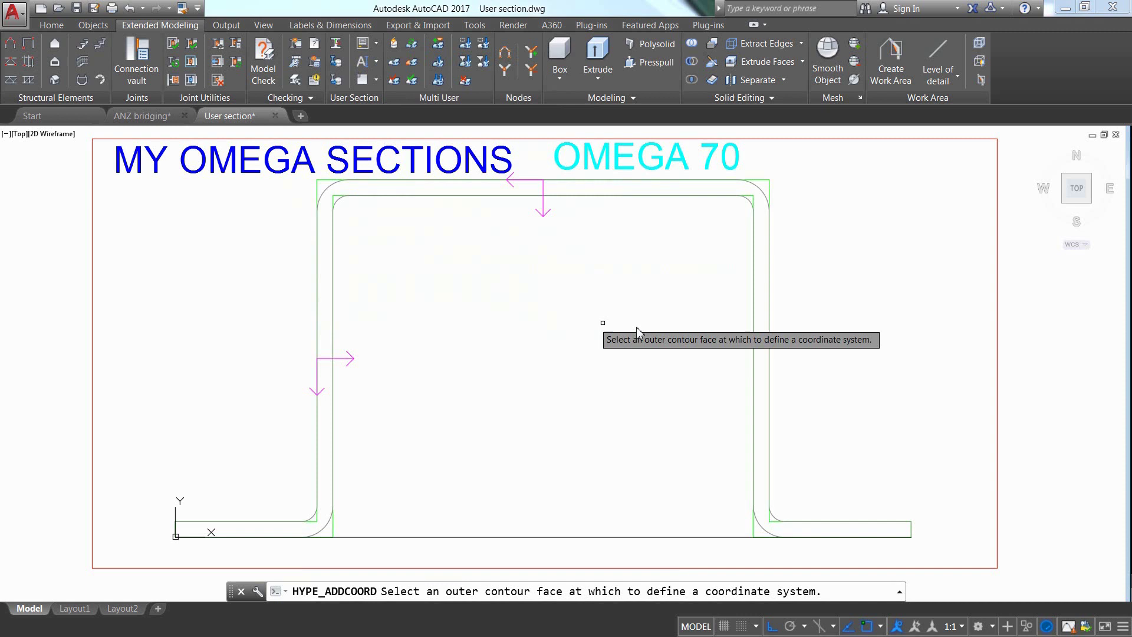
Add a coordinate system on the right edge and a reference axis at the bottom edge midpoint.
left_click(768, 354)
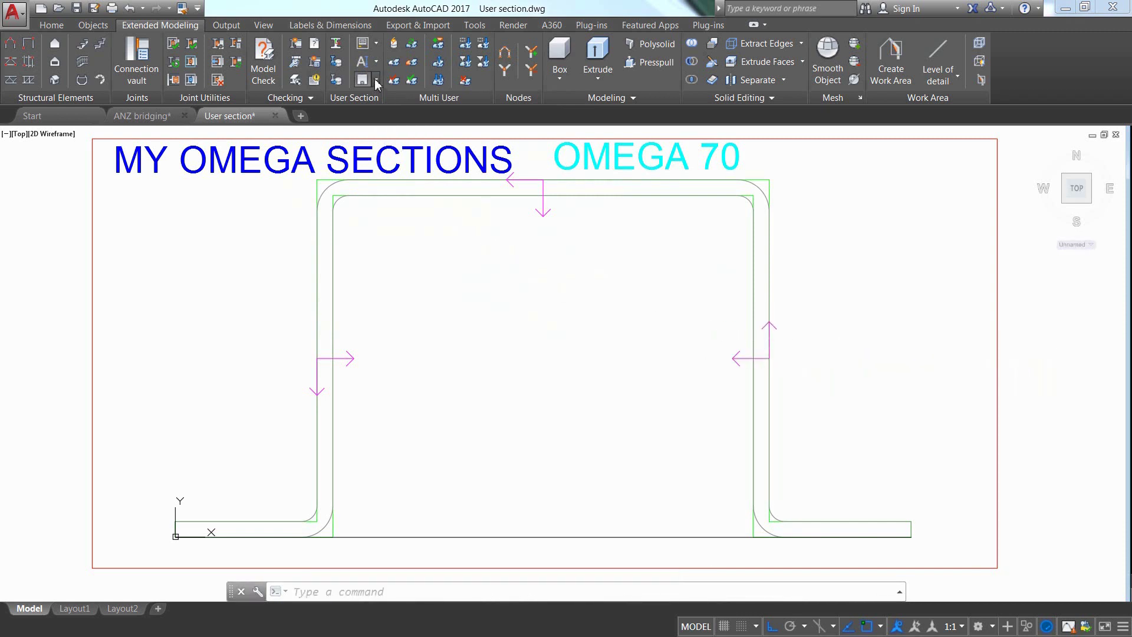
left_click(375, 79)
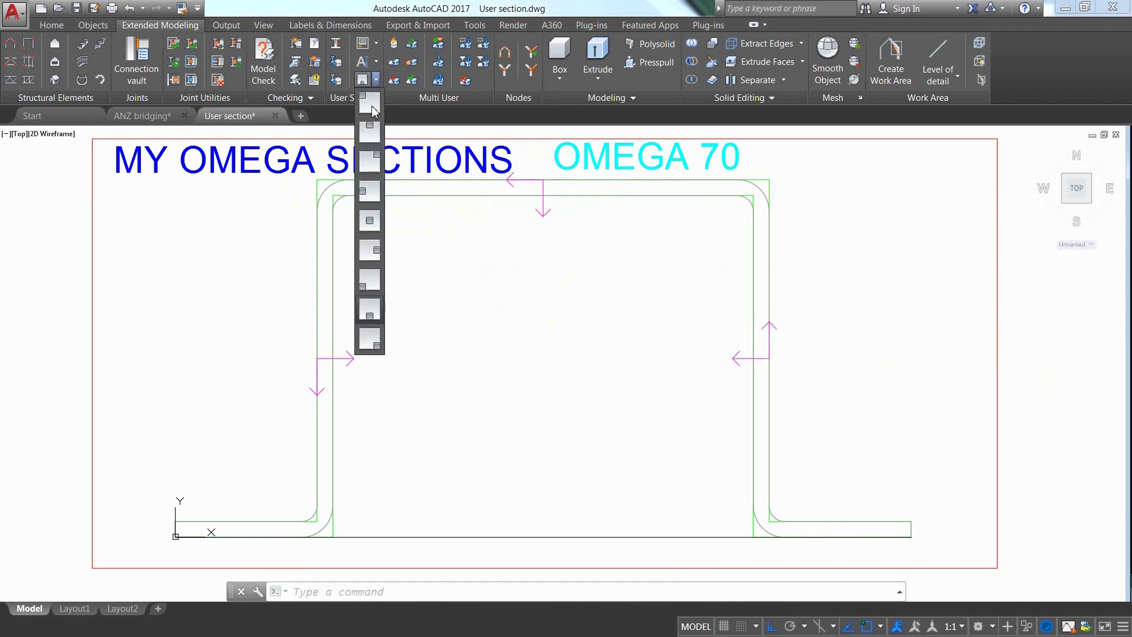
left_click(372, 315)
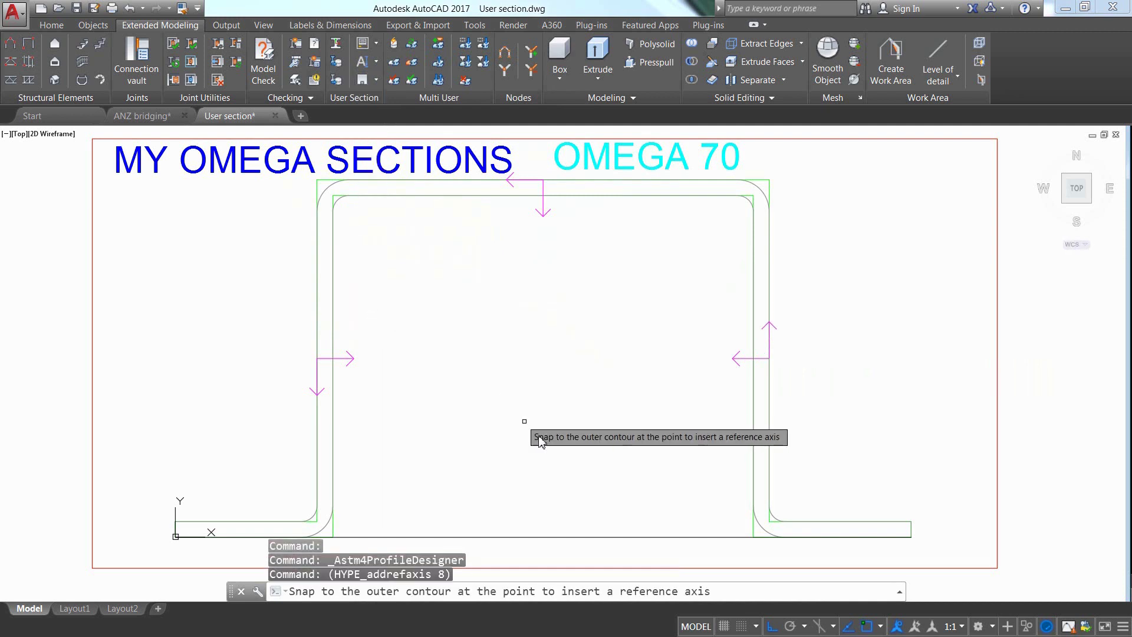
left_click(361, 522)
right_click(454, 487, "shift")
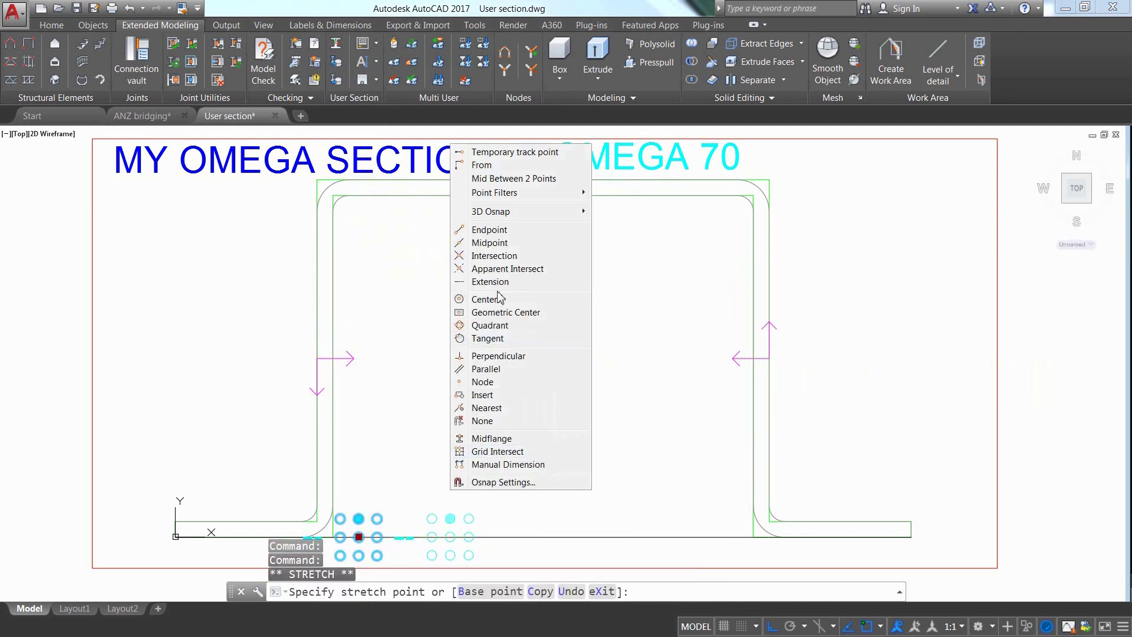
left_click(489, 242)
left_click(543, 537)
key("Escape")
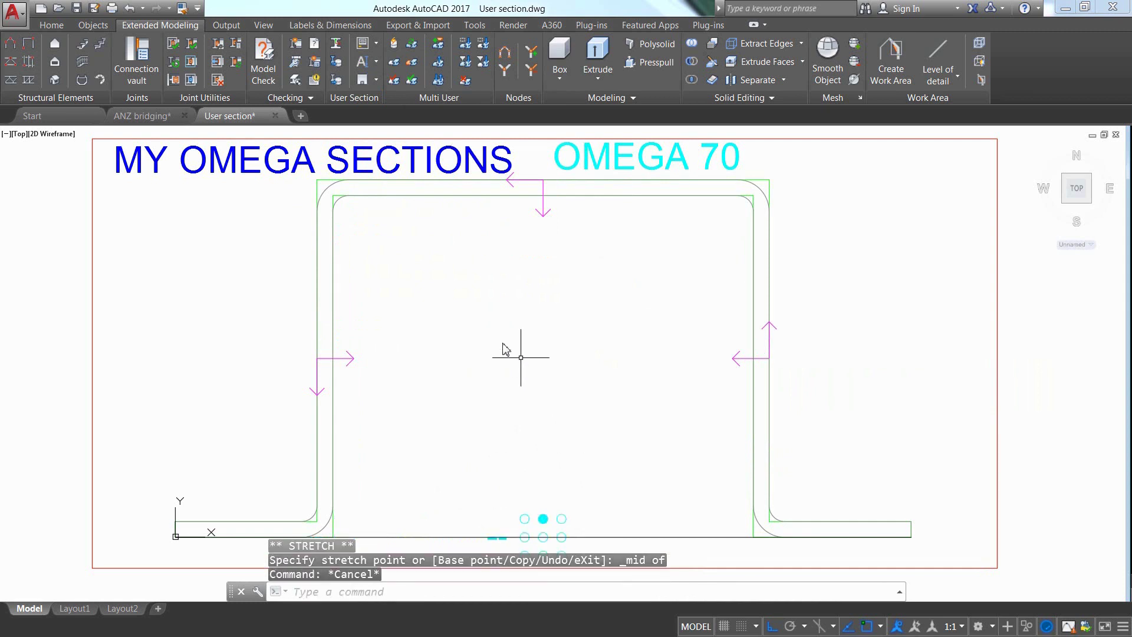
Add a top reference axis and grip-move it to the top edge midpoint.
left_click(376, 81)
left_click(371, 120)
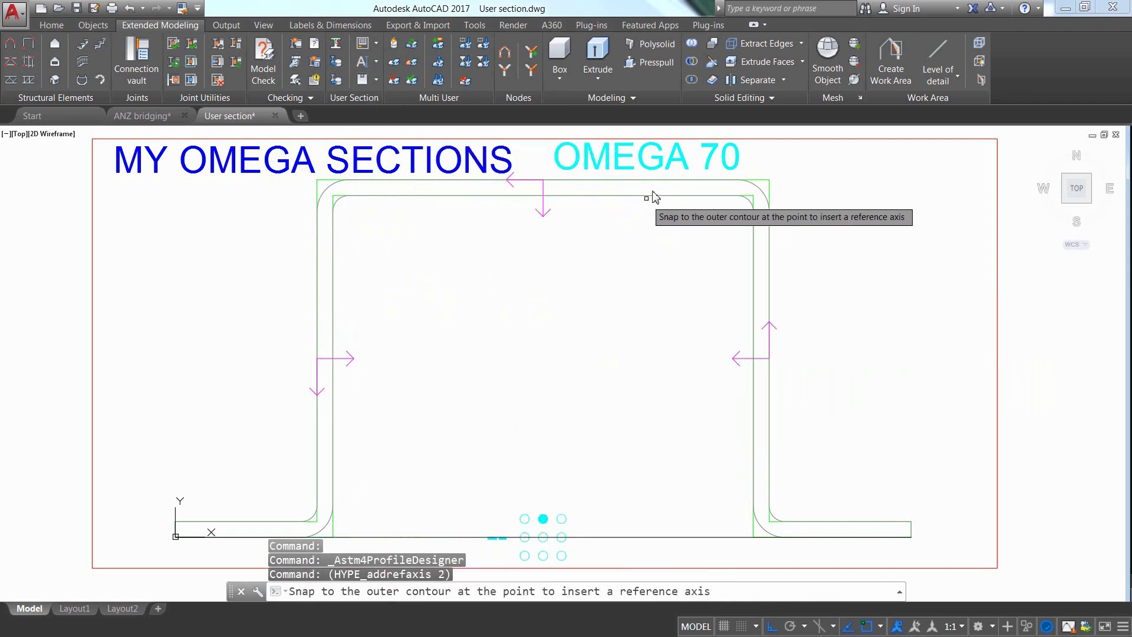
left_click(656, 180)
left_click(656, 180)
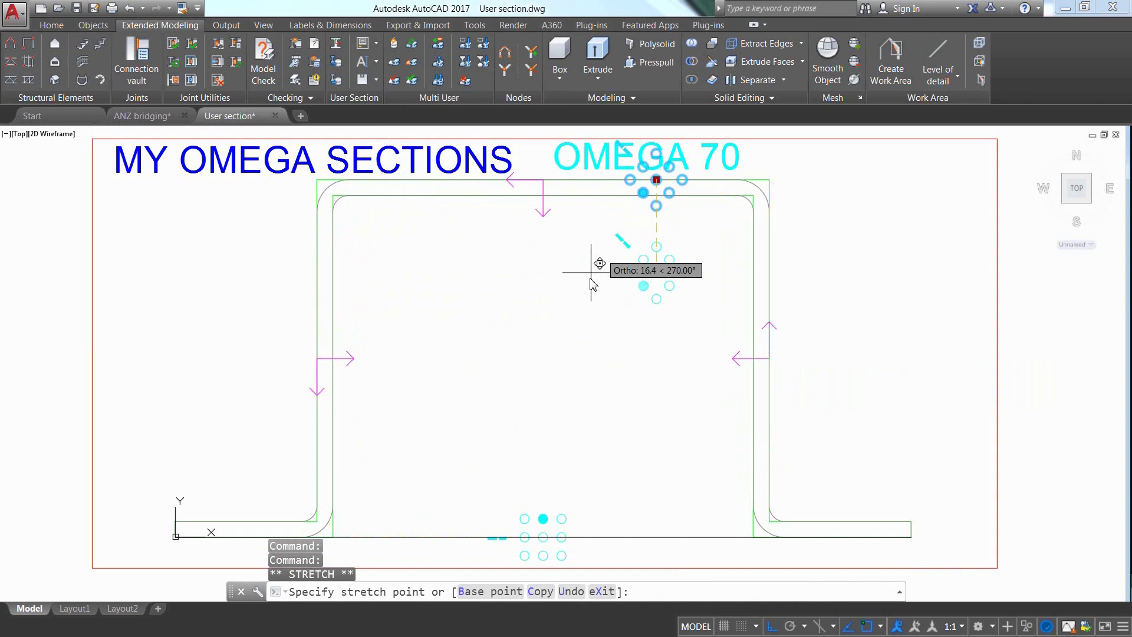
right_click(592, 283, "shift")
left_click(654, 363)
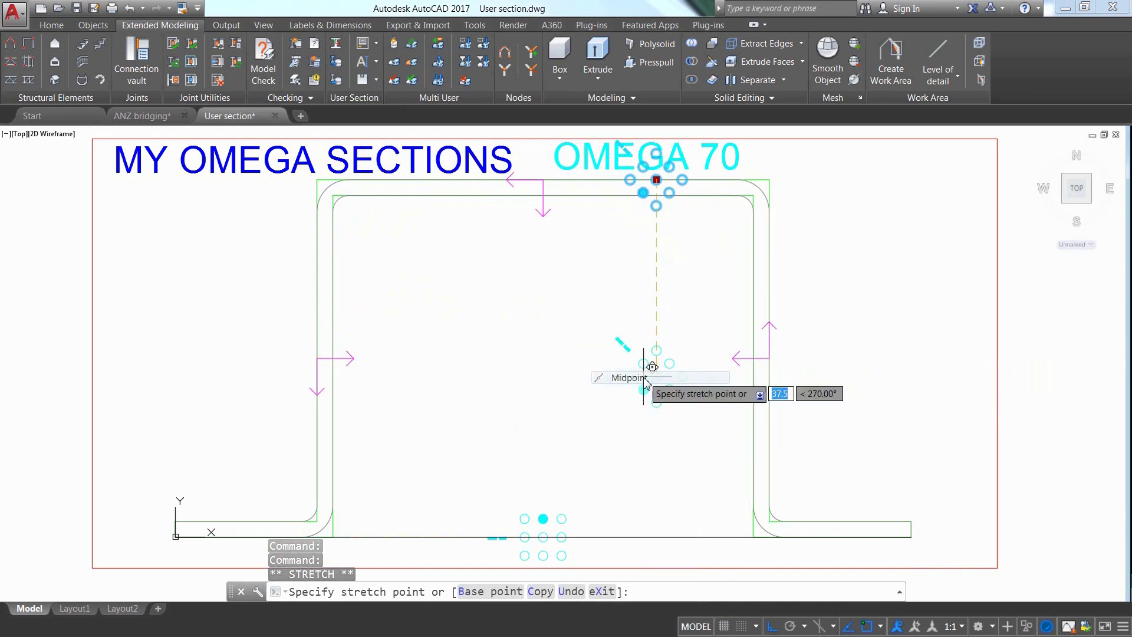
left_click(556, 182)
key("Escape")
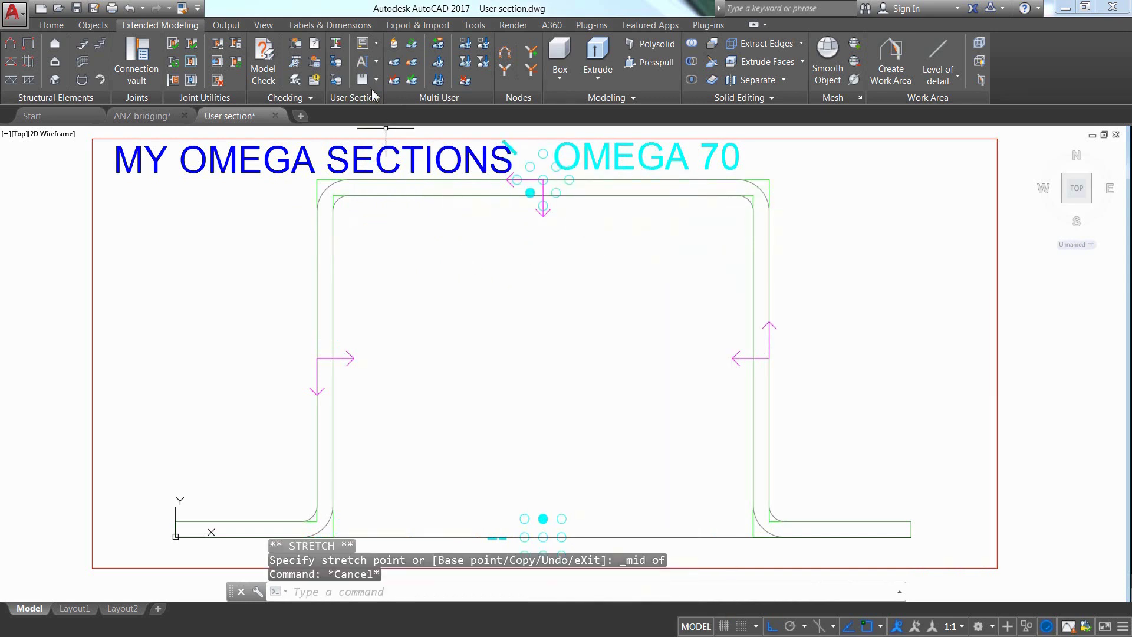
Add a left-side reference axis at the left edge midpoint.
left_click(375, 79)
left_click(370, 192)
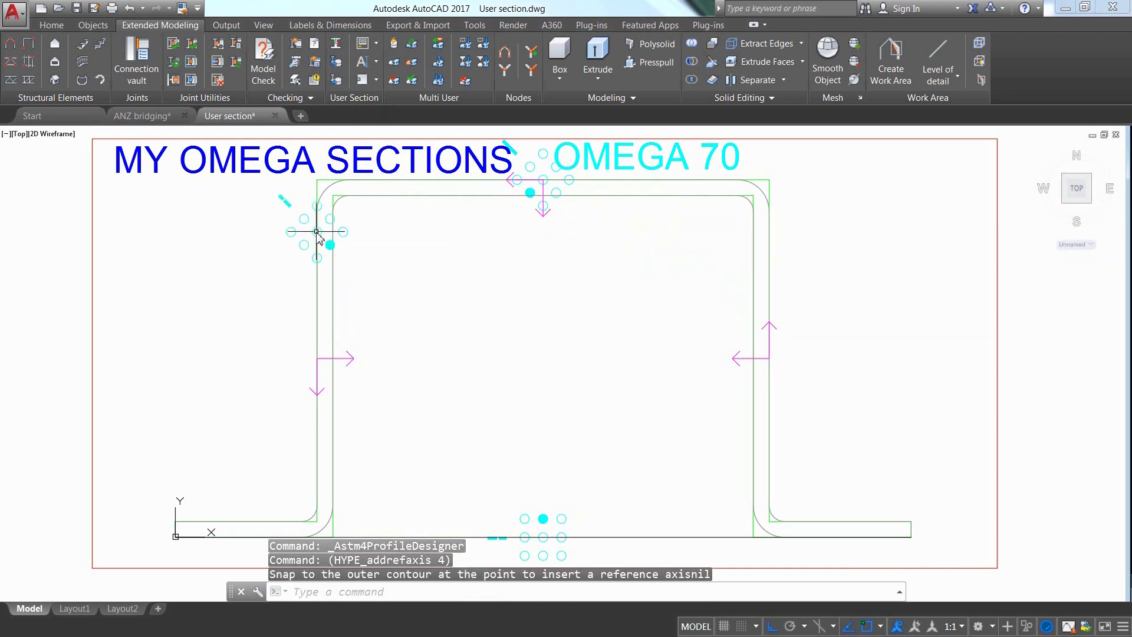
left_click(316, 231)
right_click(413, 328, "shift")
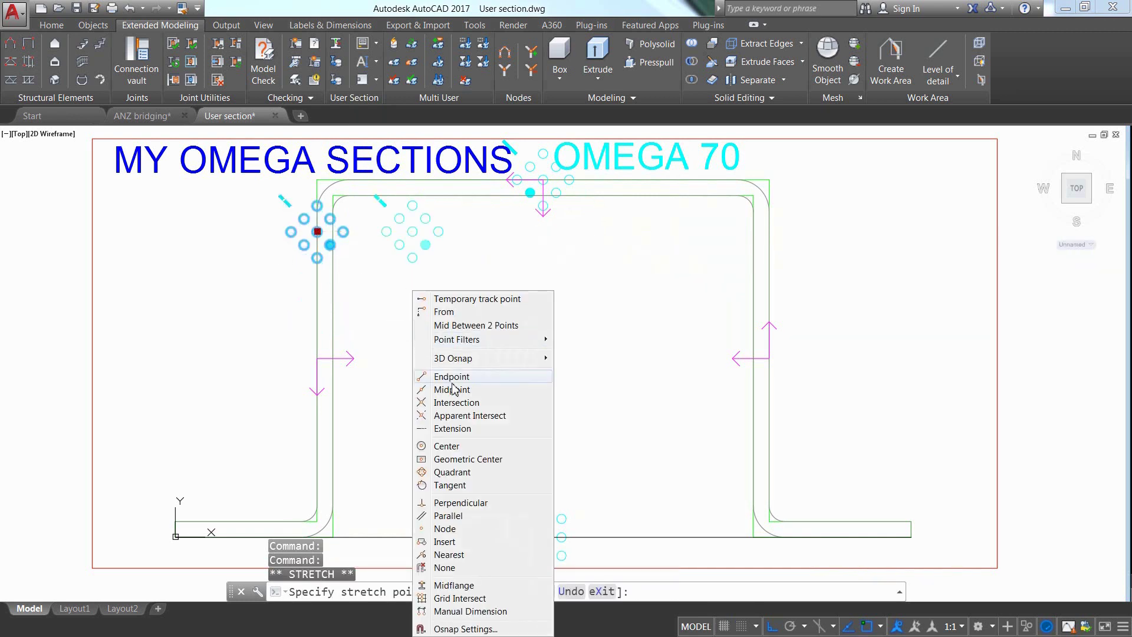
left_click(452, 389)
key("Escape")
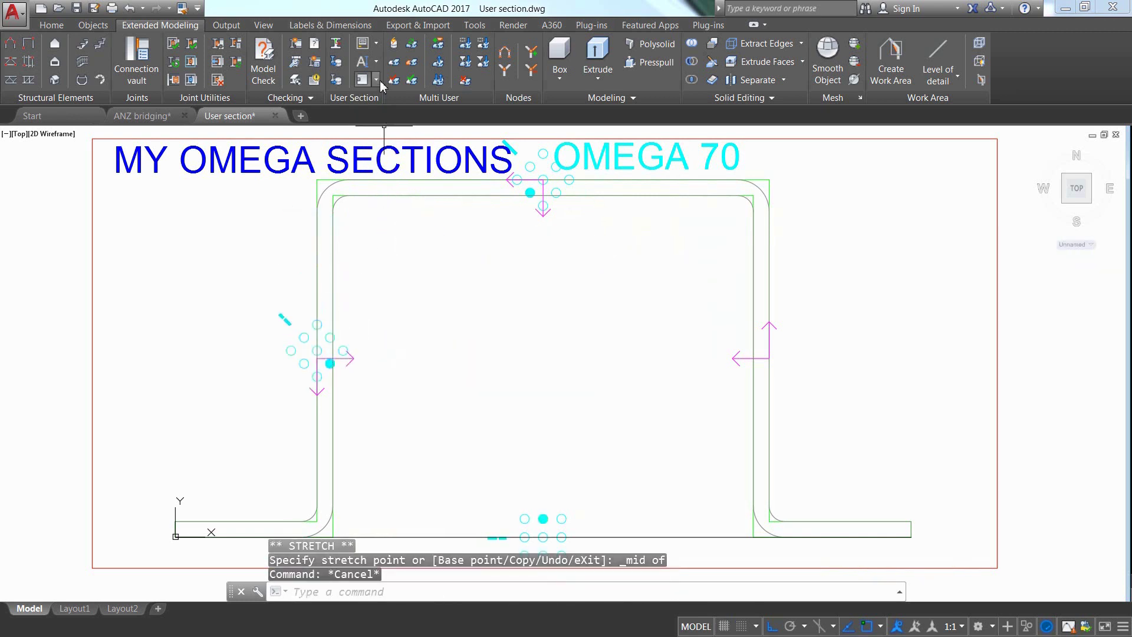
Add a right-side reference axis at the right edge midpoint.
left_click(378, 80)
left_click(372, 252)
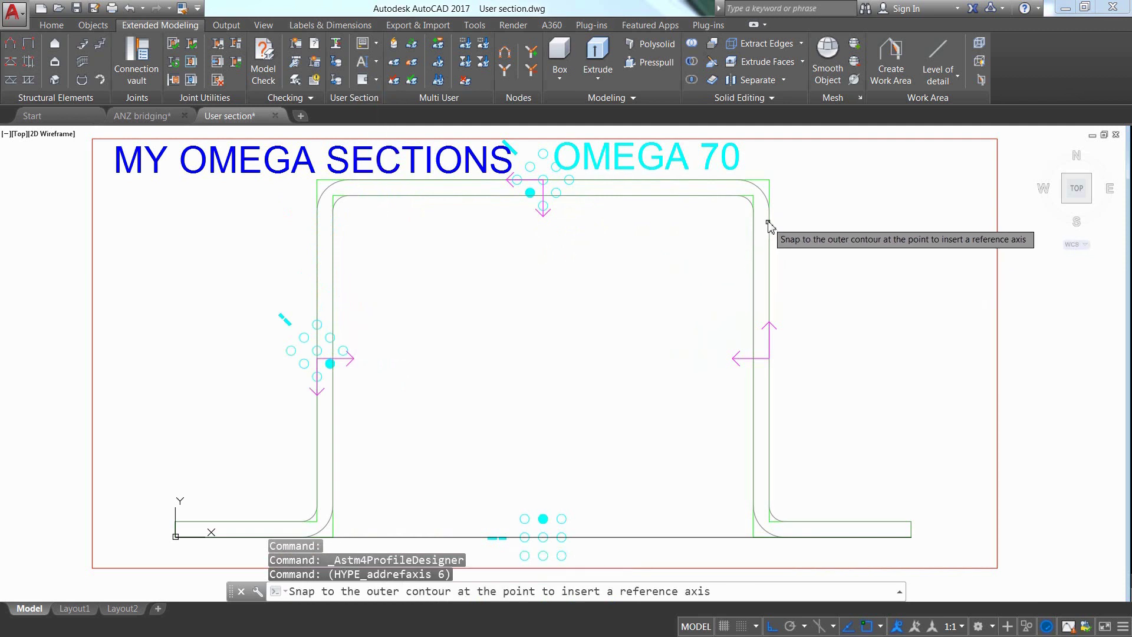
left_click(768, 220)
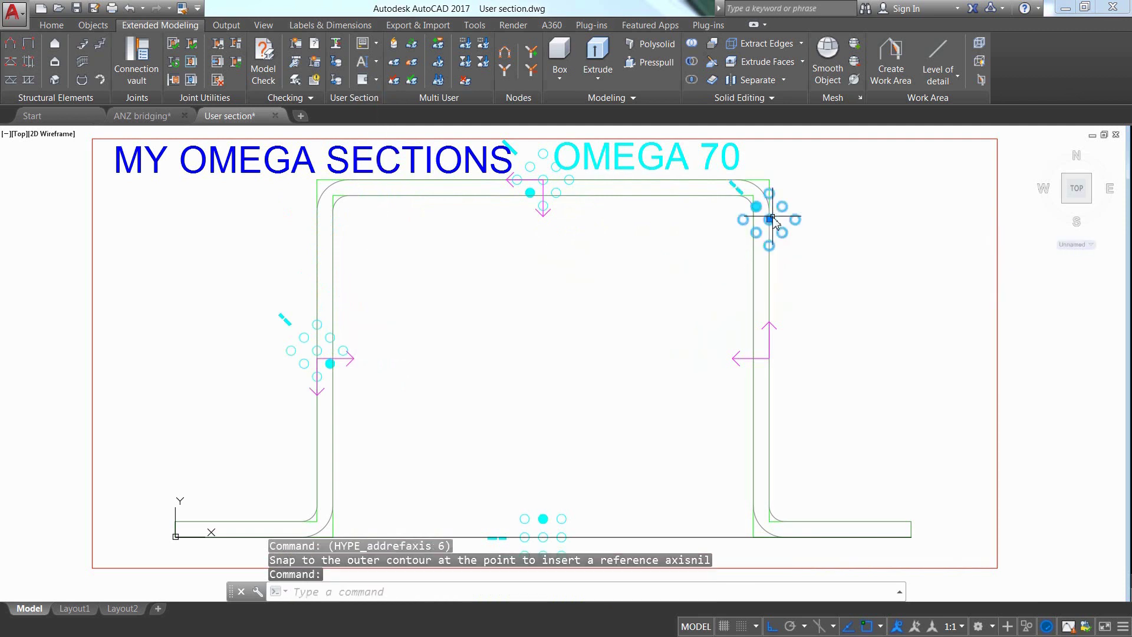
right_click(792, 263, "shift")
left_click(836, 358)
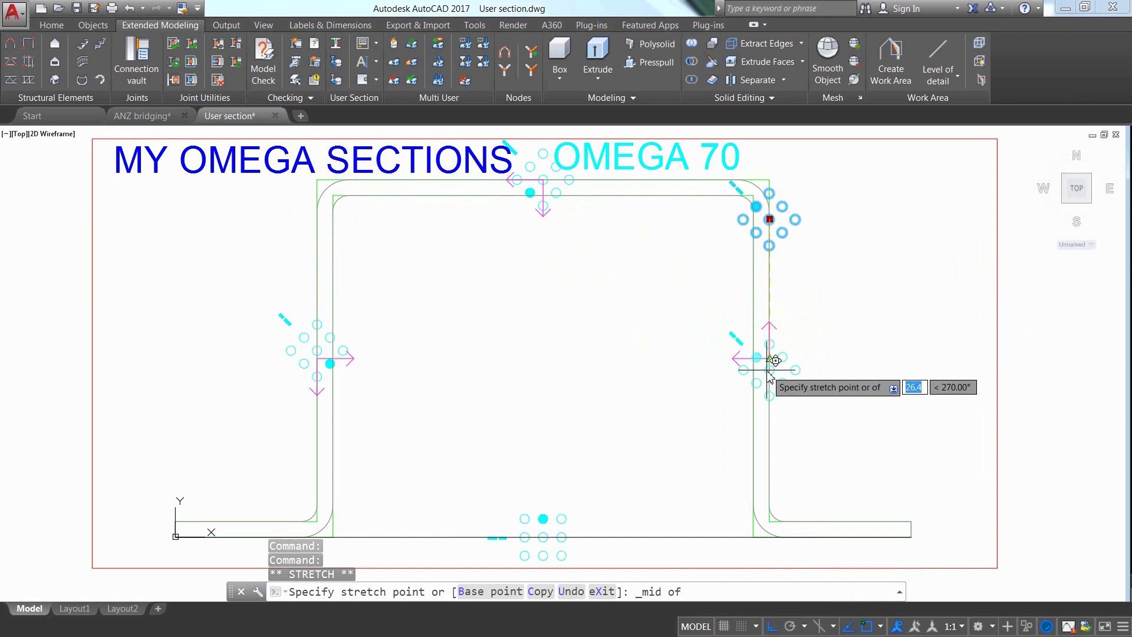
left_click(764, 362)
key("Escape")
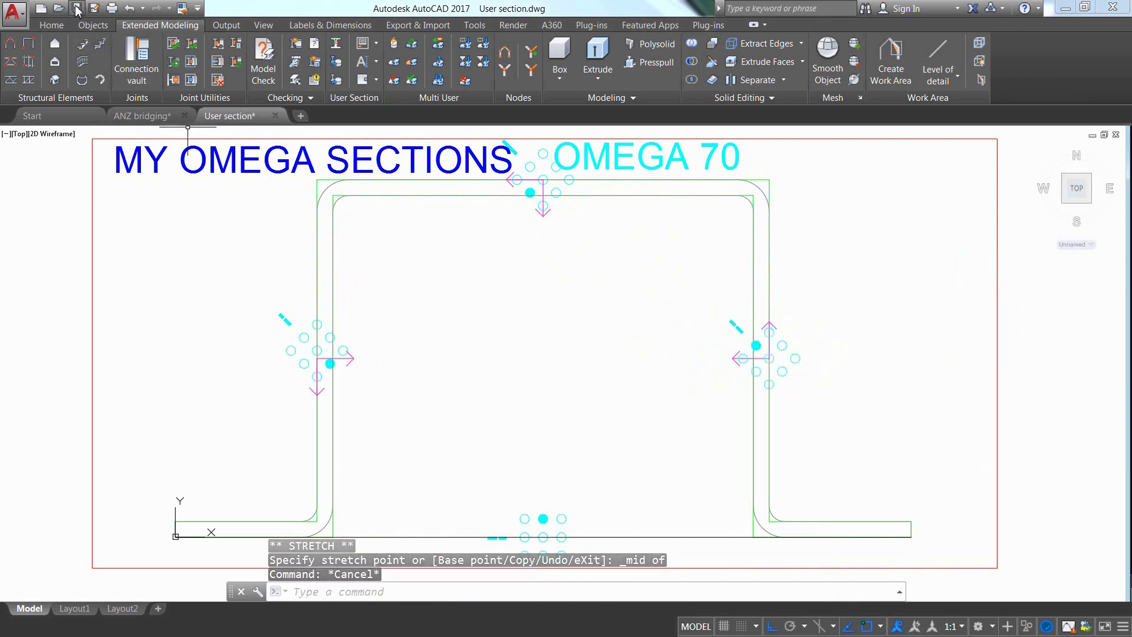
Save the drawing and generate the OMEGA 70 section into the Advance Steel database, confirming the success message.
key("ctrl+s")
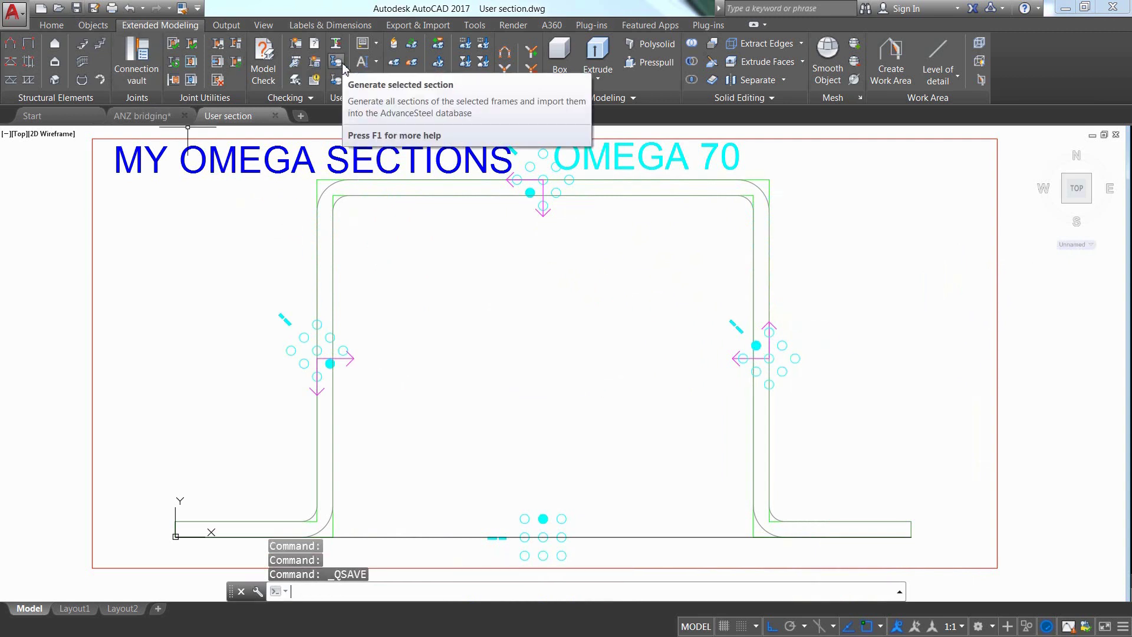
left_click(340, 87)
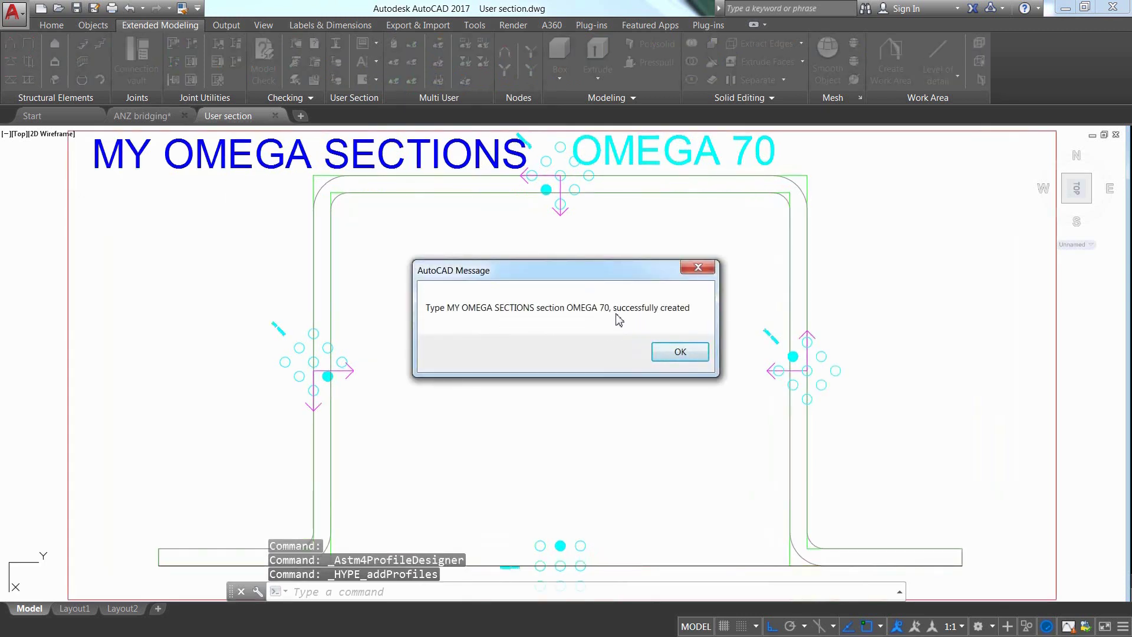
left_click(680, 352)
Switch to the ANZ bridging model and start an Other sections beam from the Home tools.
left_click(161, 117)
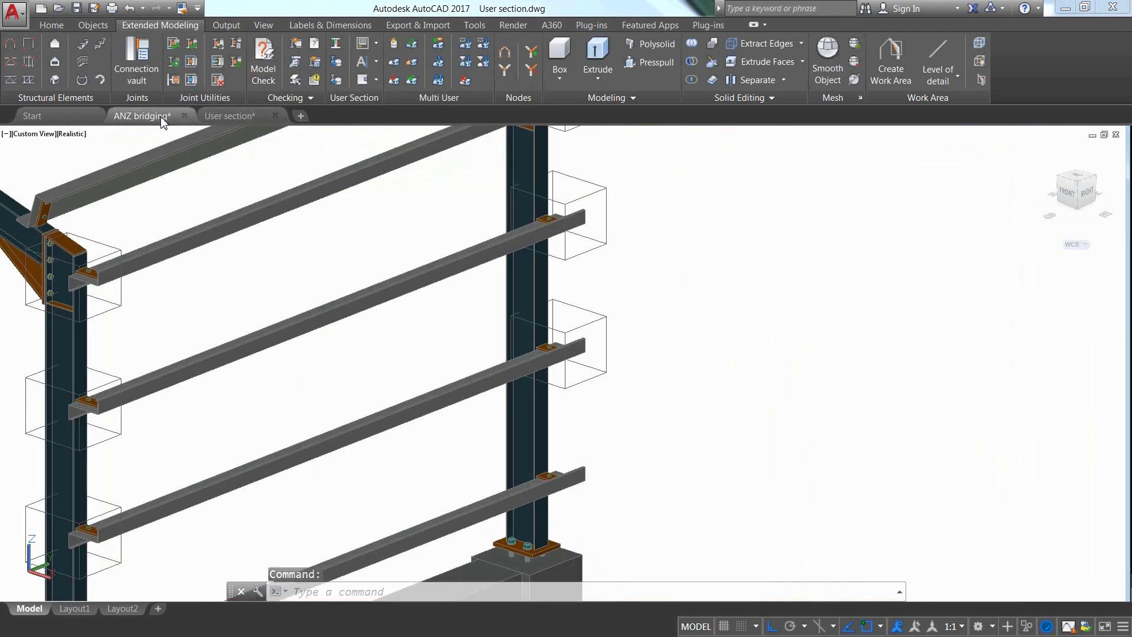
left_click(48, 24)
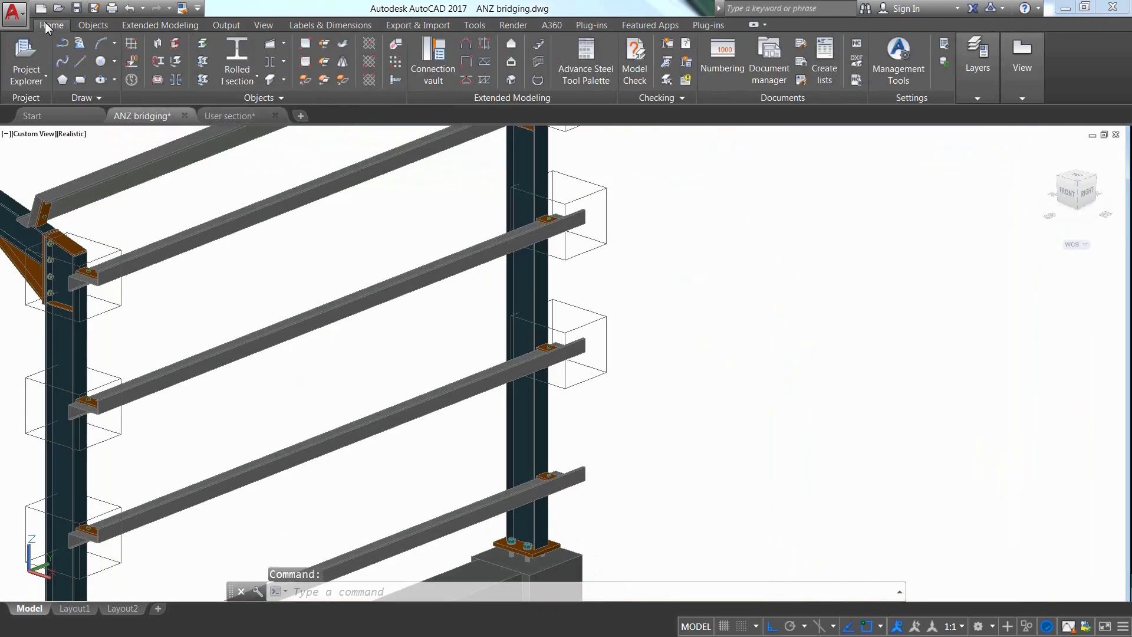
left_click(247, 81)
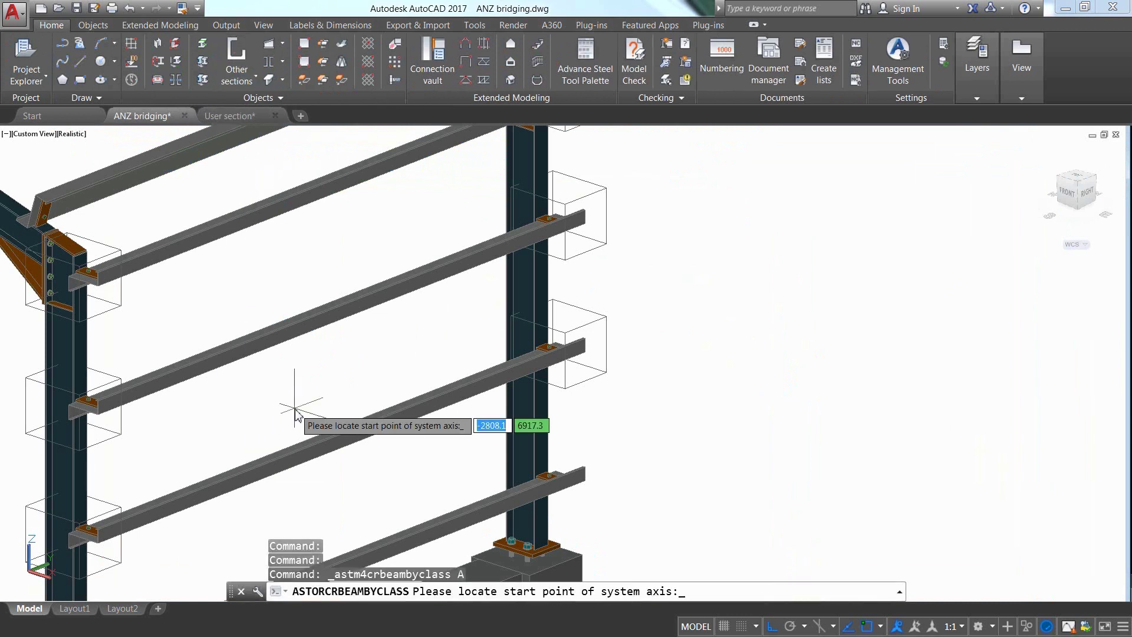
Place the vertical beam from one girt's midpoint to the other girt's midpoint using Midpoint snaps.
right_click(317, 379, "shift")
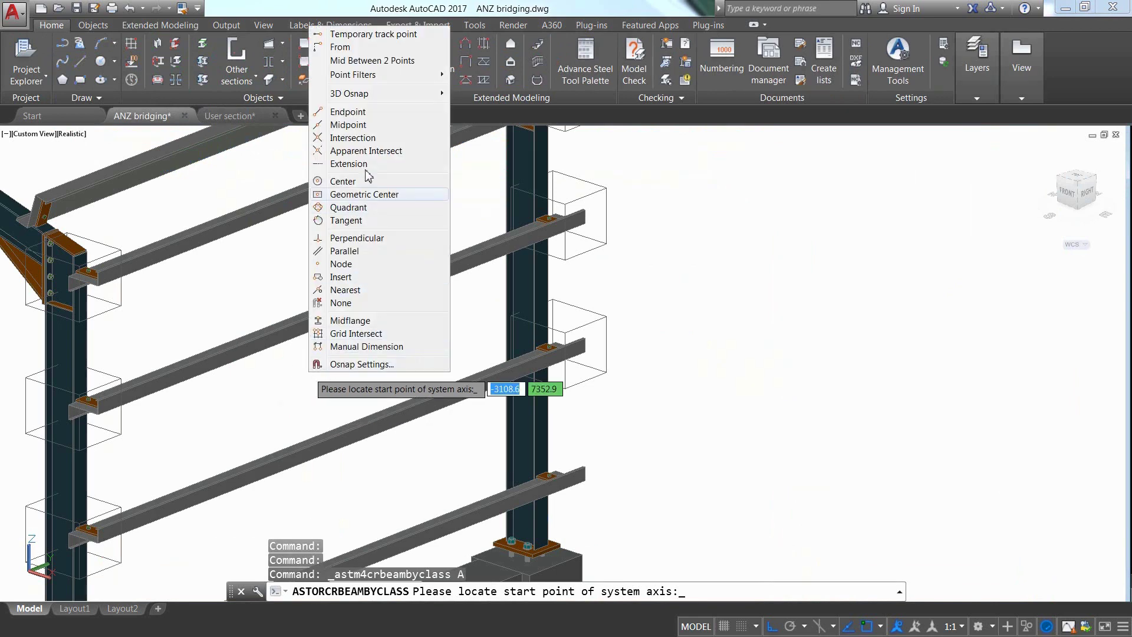
left_click(348, 125)
middle_click_drag(384, 462, 461, 321)
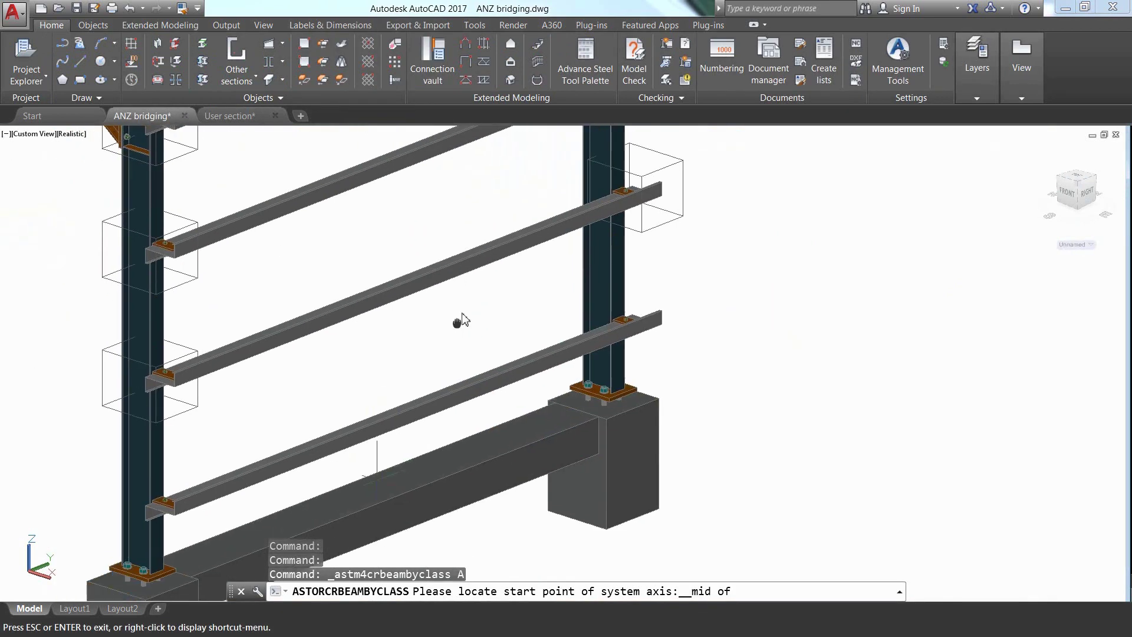
scroll(409, 416, "up", 5)
left_click(405, 366)
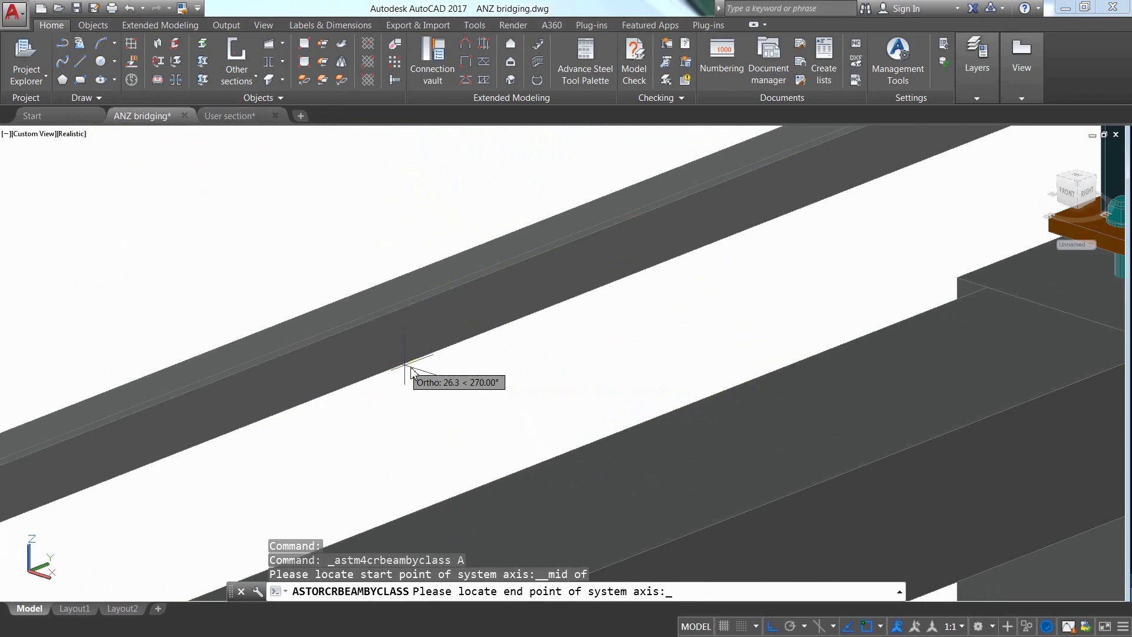
scroll(408, 372, "down", 5)
scroll(416, 303, "up", 2)
scroll(411, 269, "up", 3)
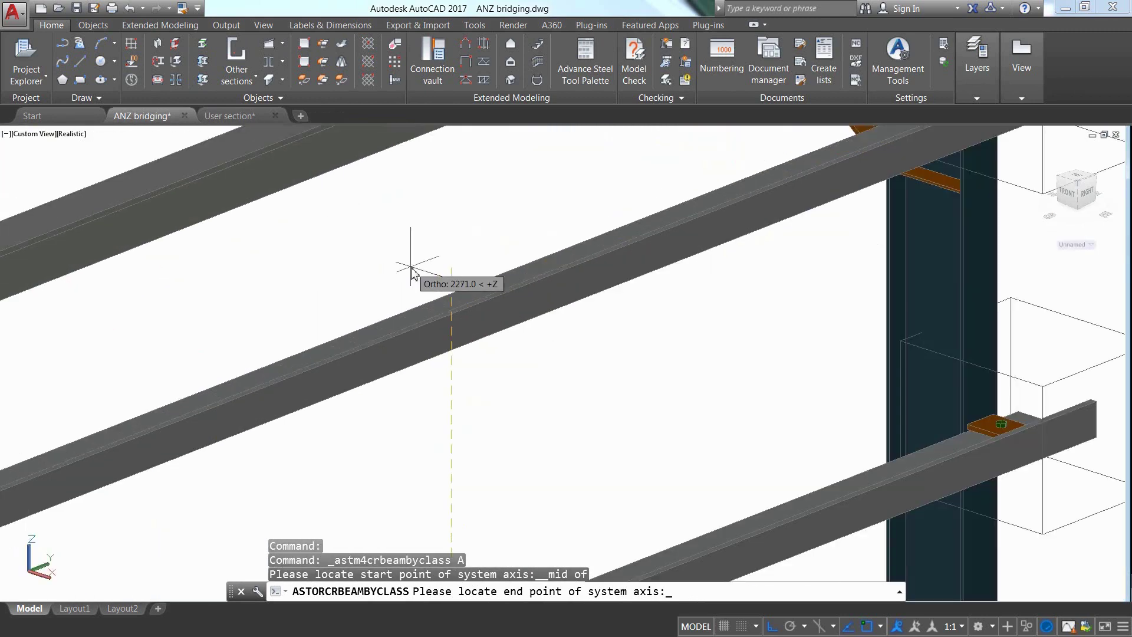
scroll(410, 268, "up", 1)
right_click(411, 268, "shift")
left_click(470, 368)
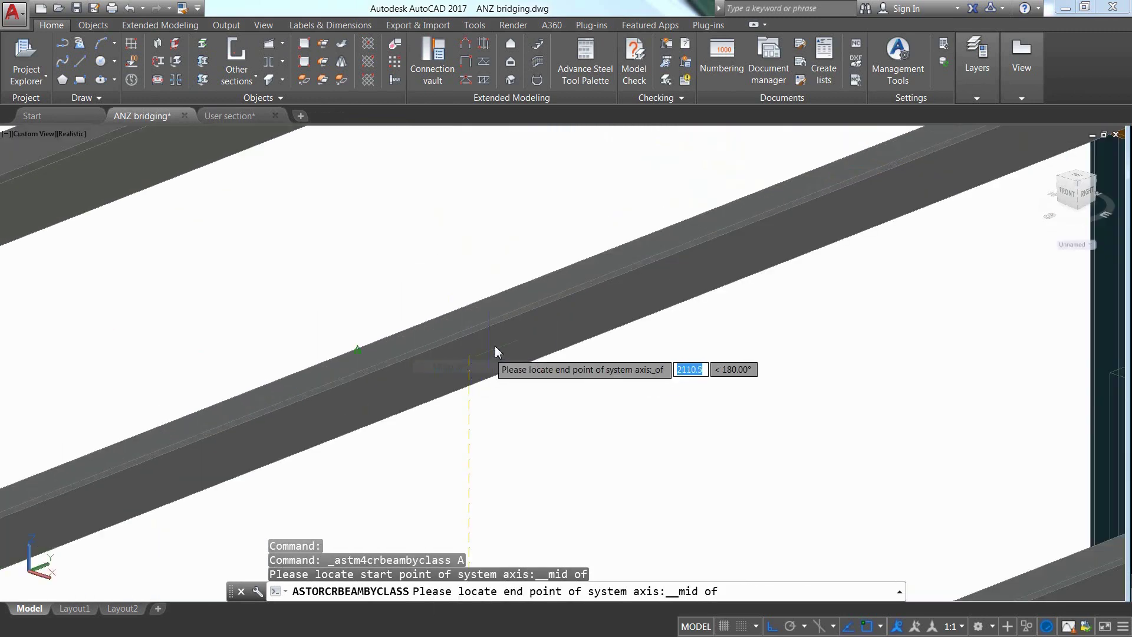
left_click(461, 337)
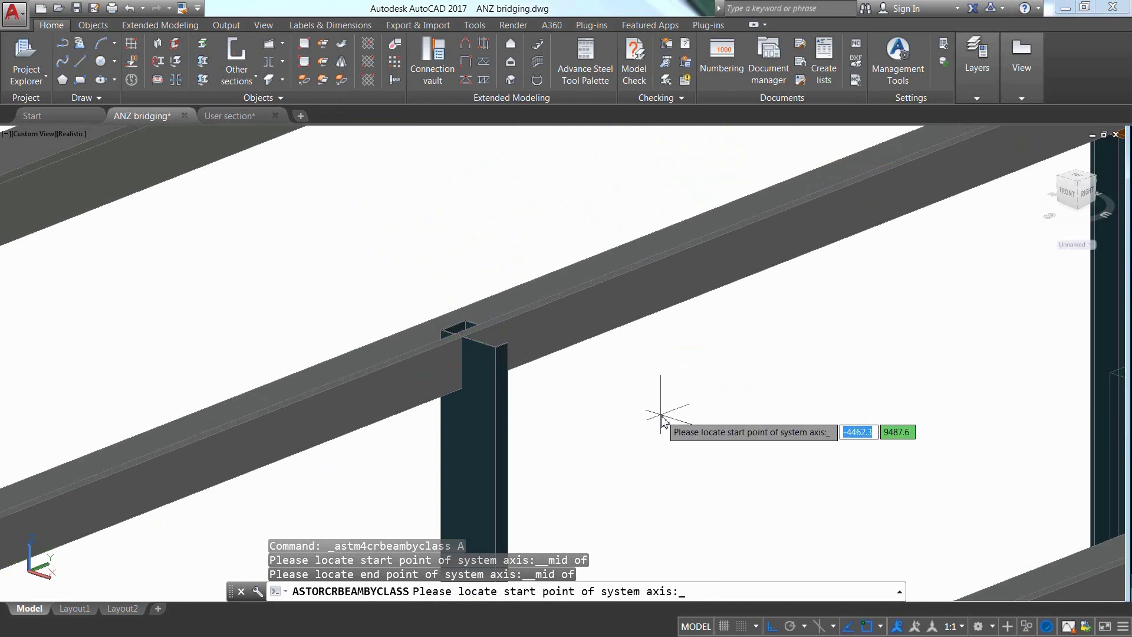
key("Escape")
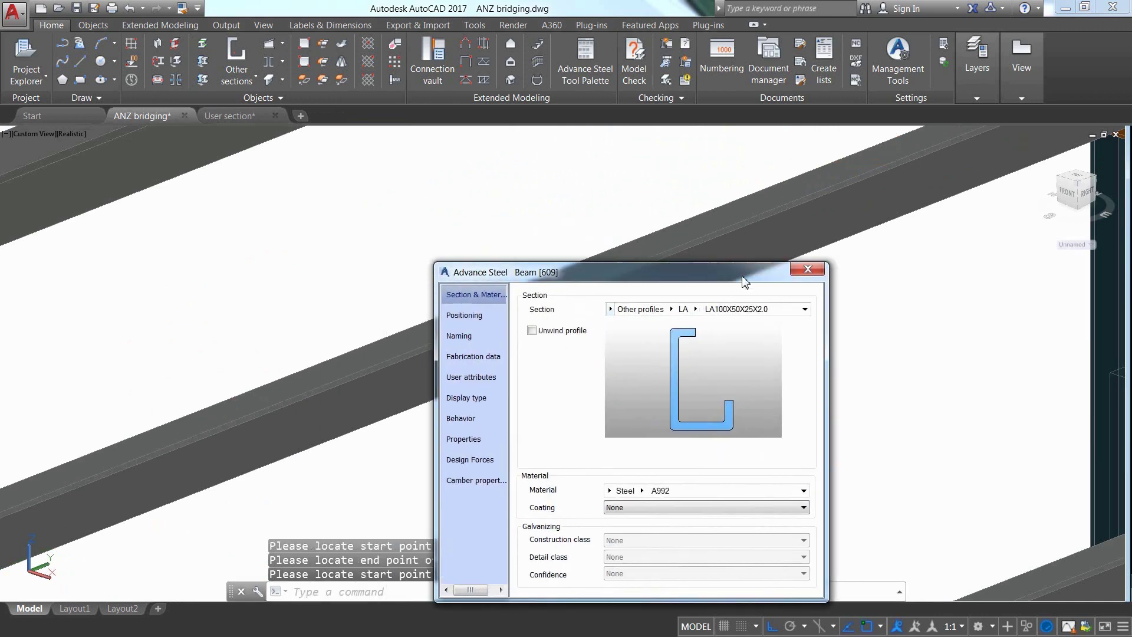
Set the beam's section to MY OMEGA SECTIONS > OMEGA 70 in the Beam dialog.
left_click_drag(743, 282, 844, 222)
left_click(874, 253)
mouse_move(911, 297)
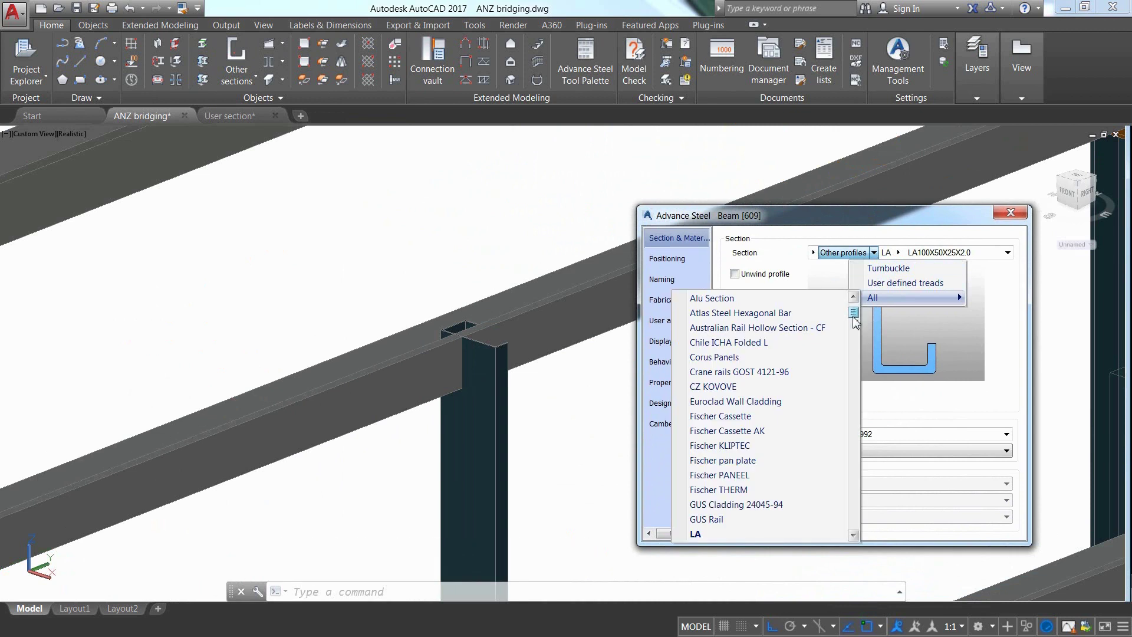
left_click_drag(854, 314, 855, 404)
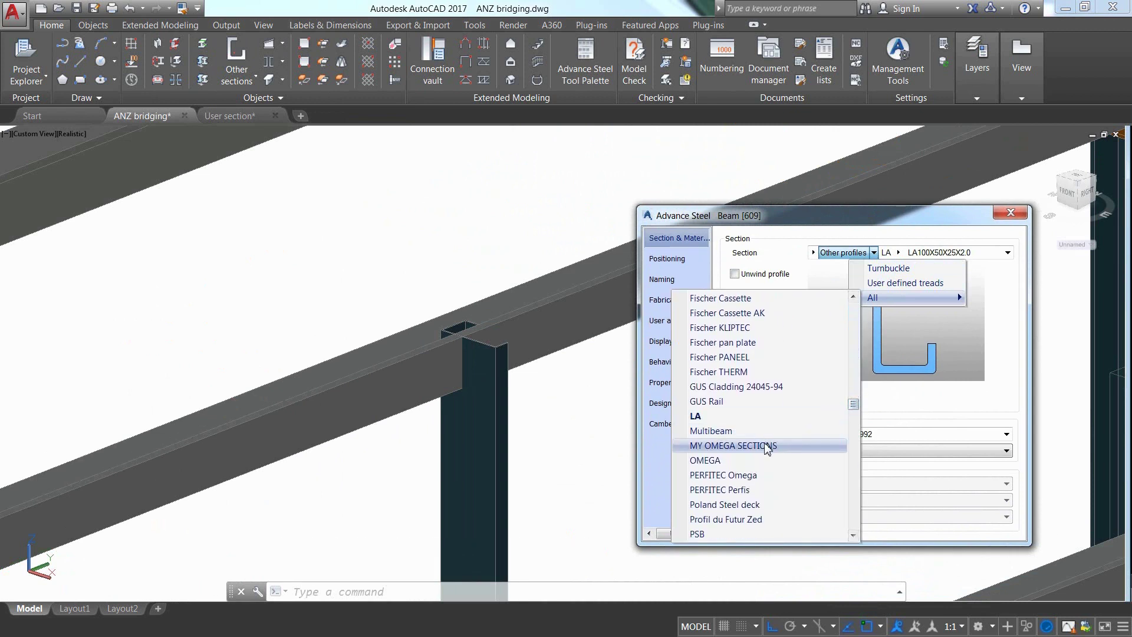
left_click(767, 446)
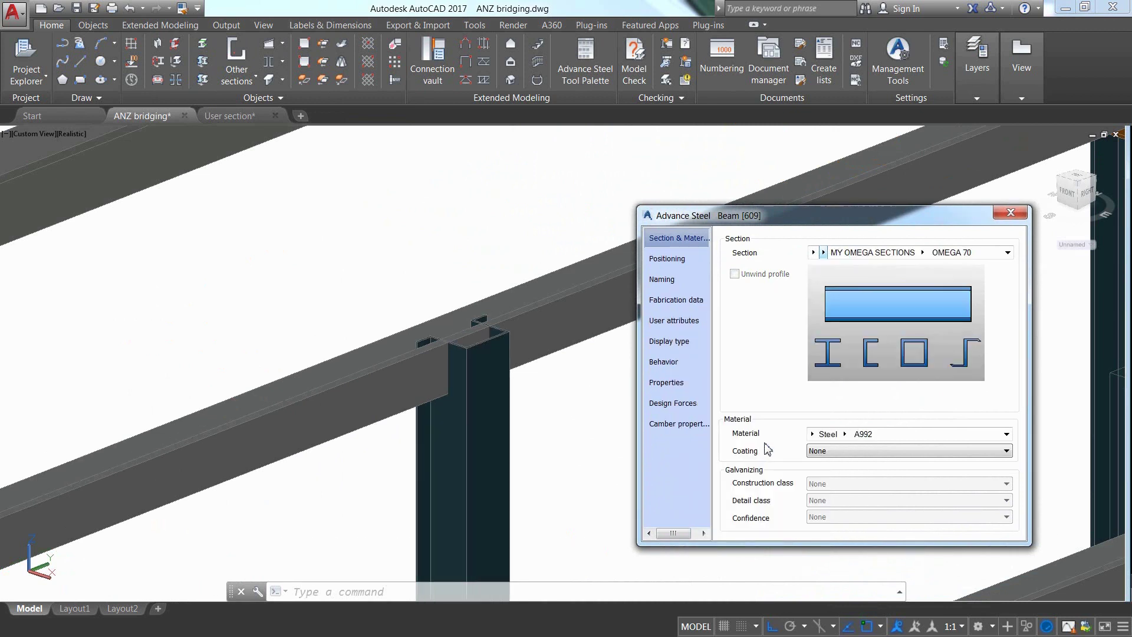
left_click(924, 254)
left_click(925, 269)
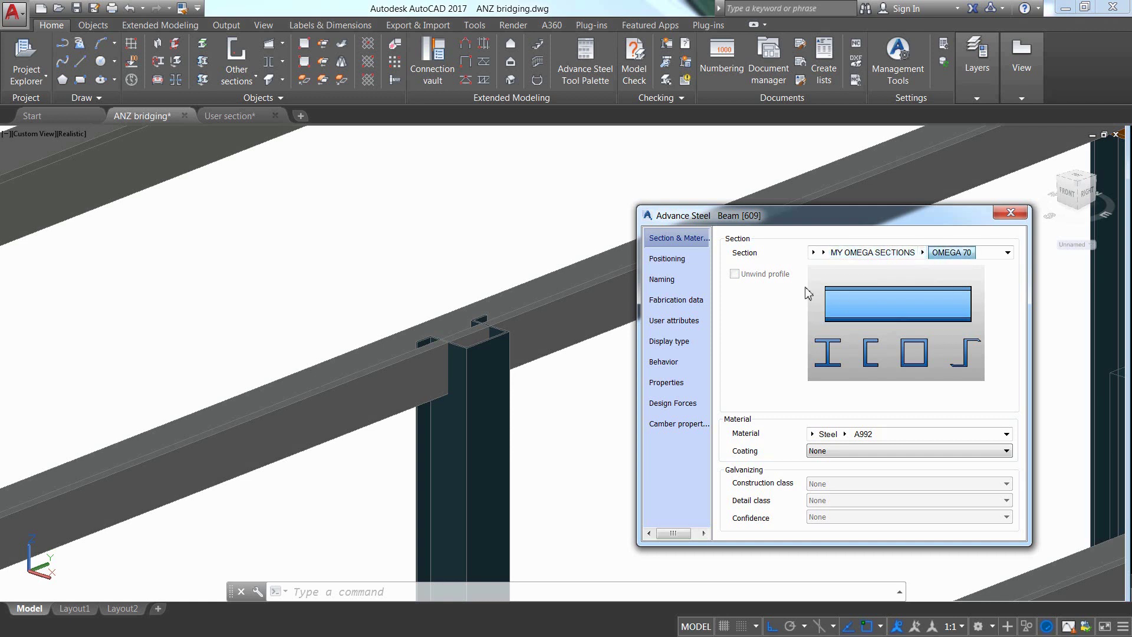
In Positioning, try left and right offsets, then settle on the bottom-middle reference point.
left_click(687, 259)
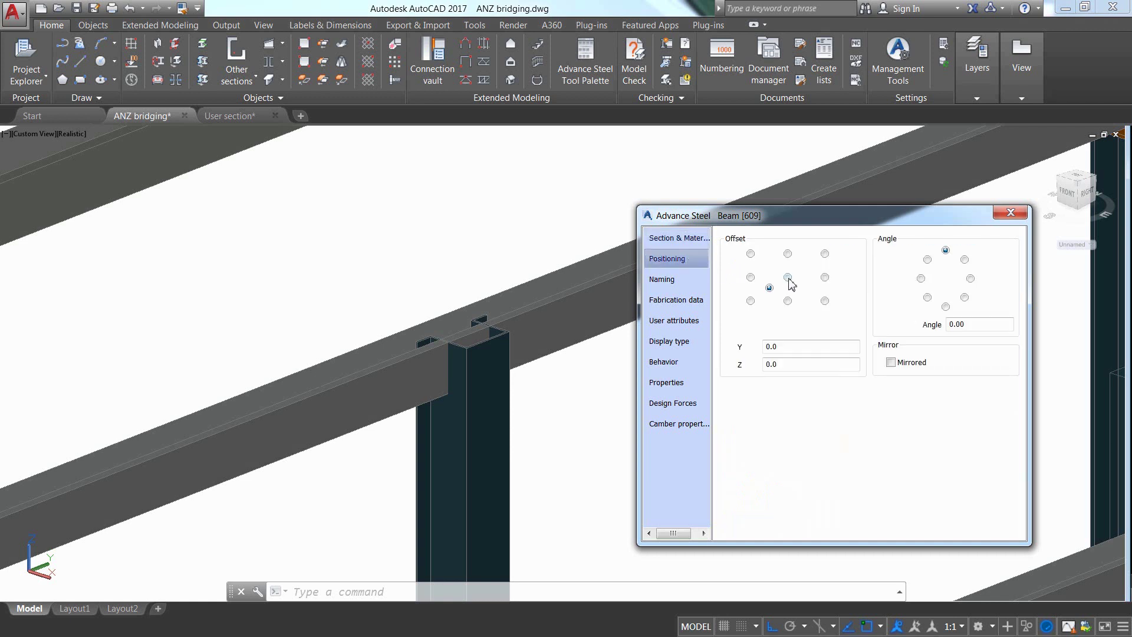
left_click(750, 277)
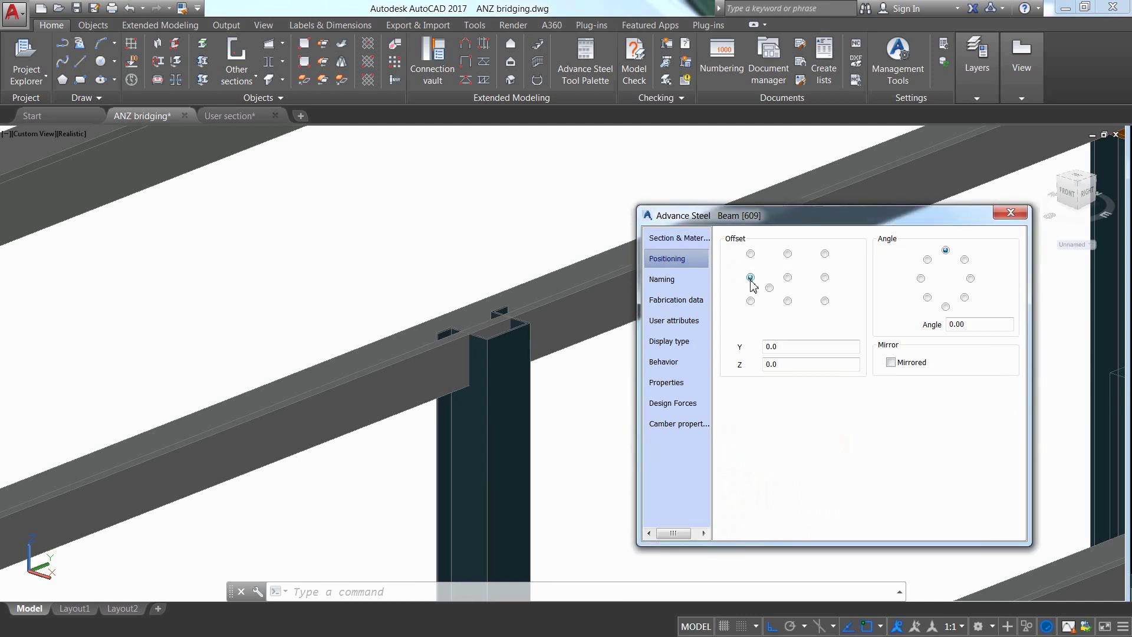
left_click(826, 278)
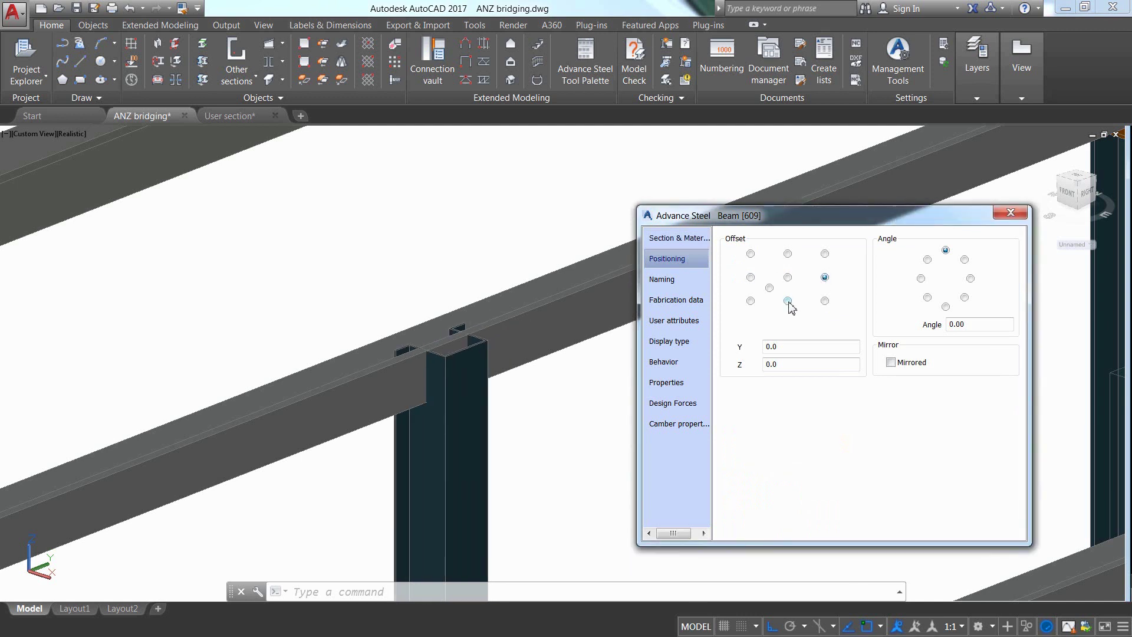
left_click(788, 301)
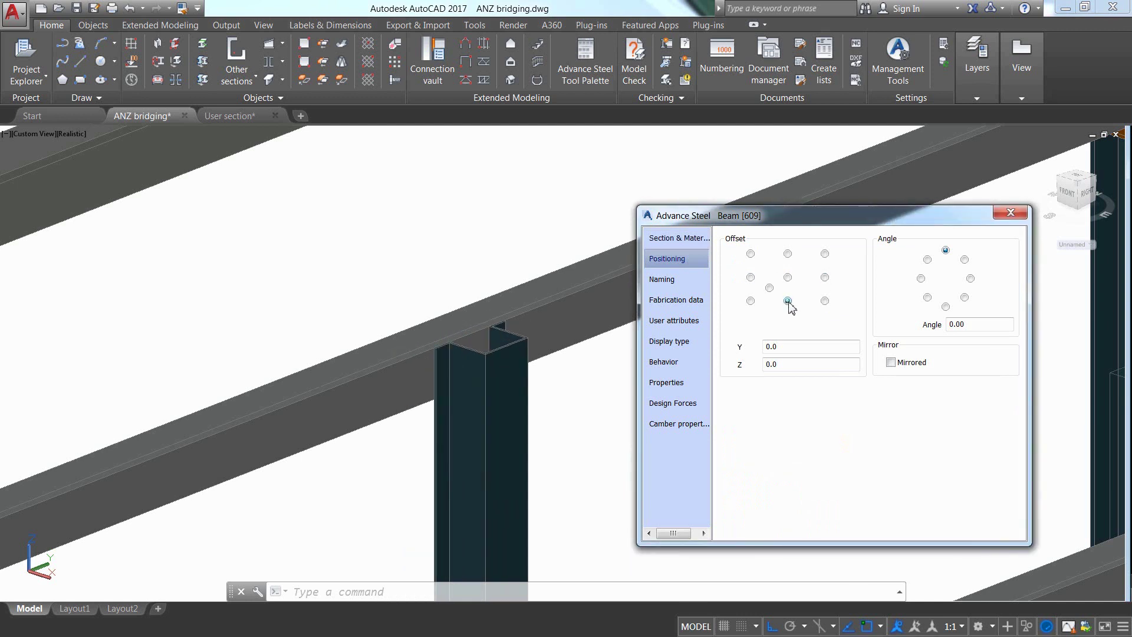
Reopen the column's properties, preview Exact display type, return to Standard and close.
left_click(1010, 213)
scroll(599, 430, "up", 3)
scroll(599, 429, "up", 3)
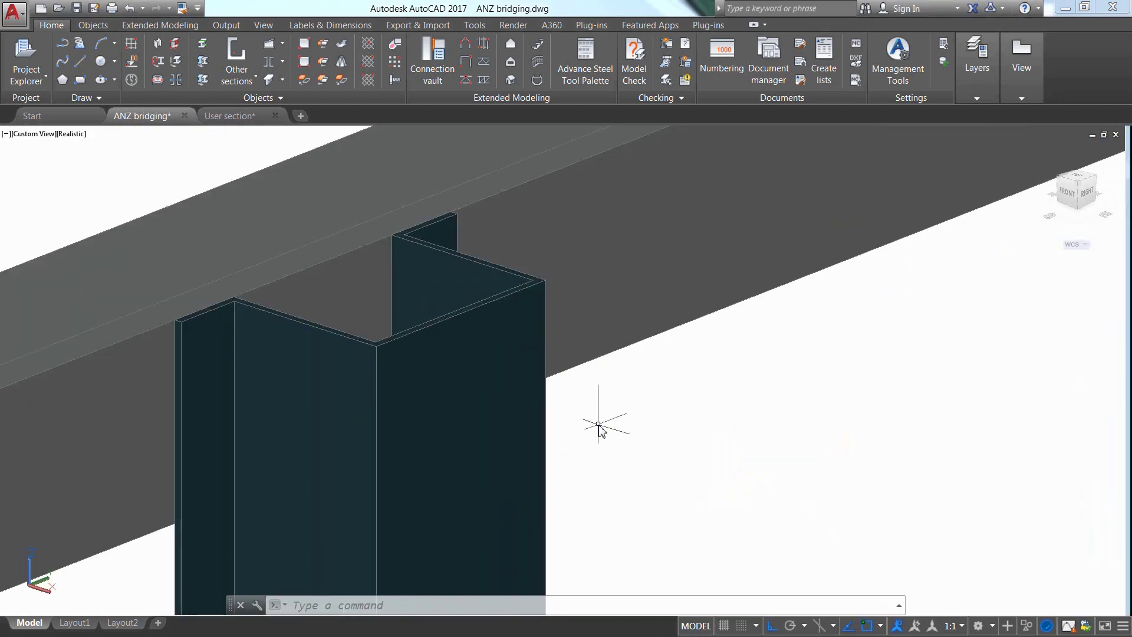
double_click(529, 452)
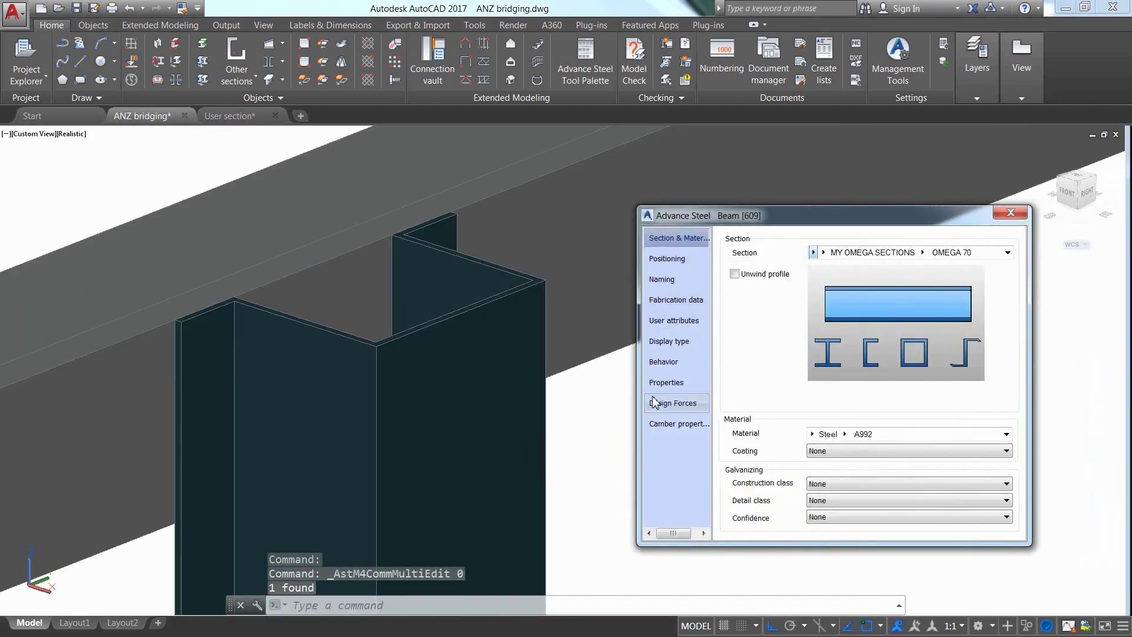
left_click(679, 341)
left_click(730, 354)
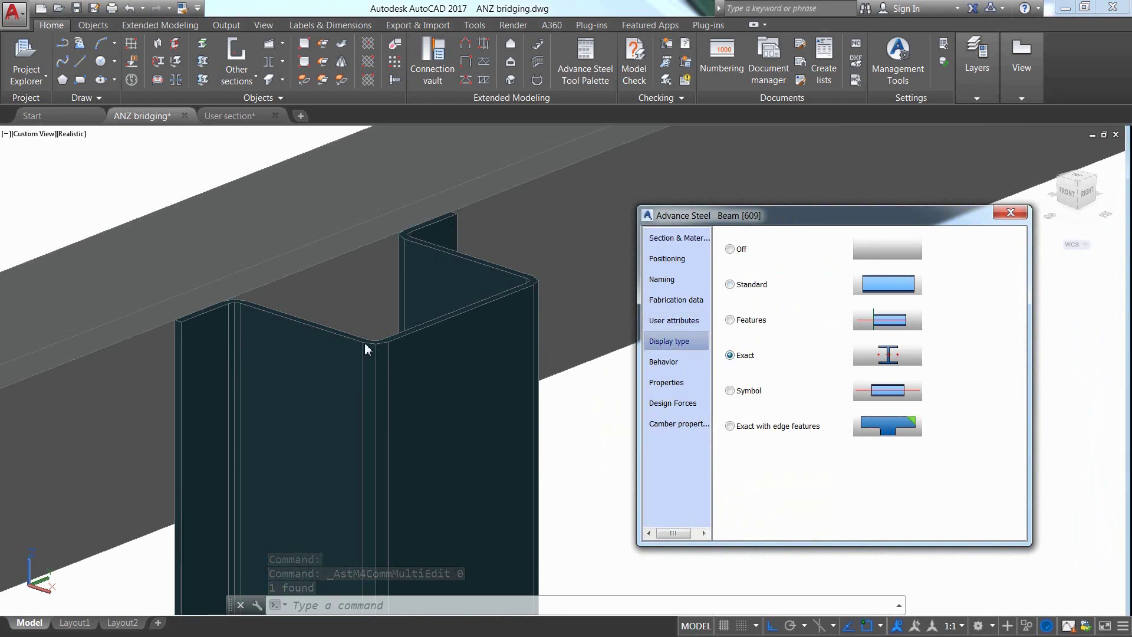
left_click(731, 285)
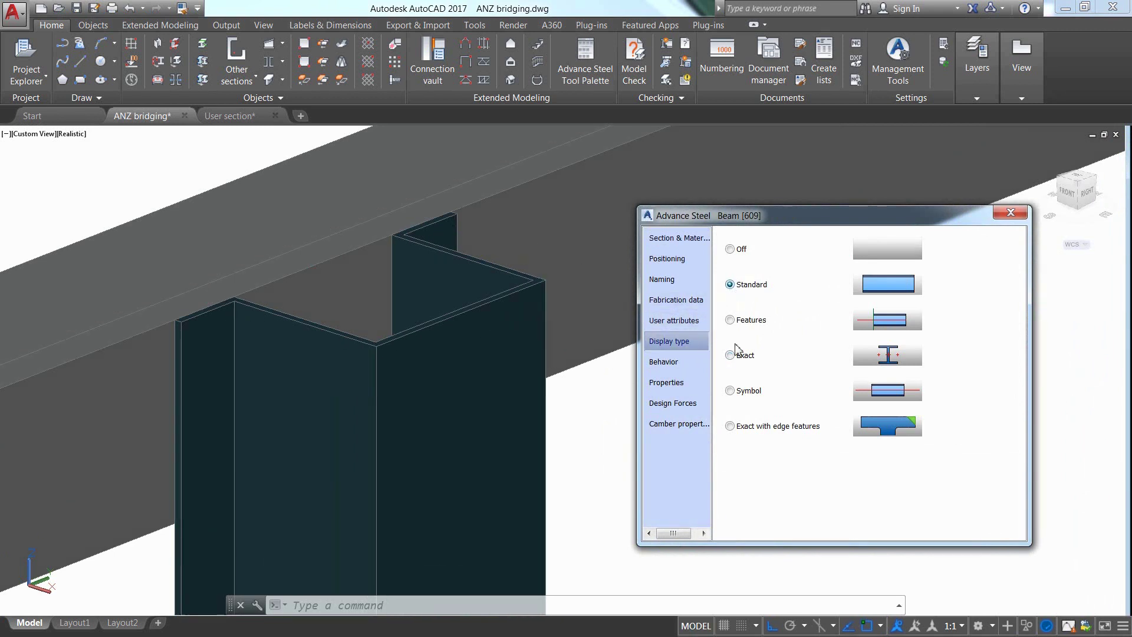
left_click(730, 355)
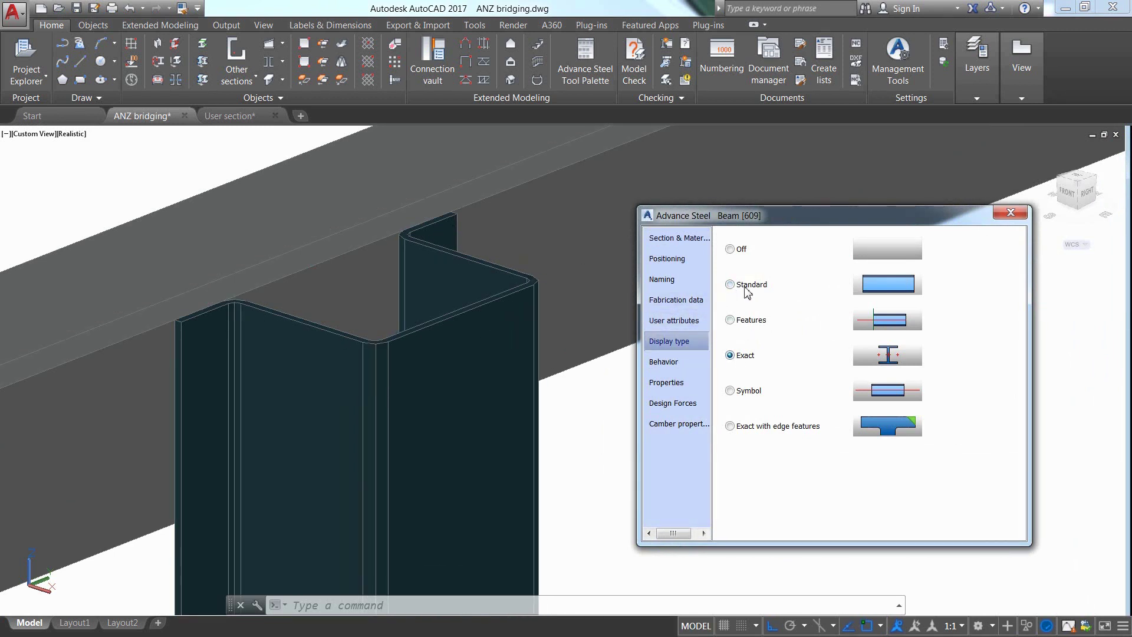
left_click(1011, 212)
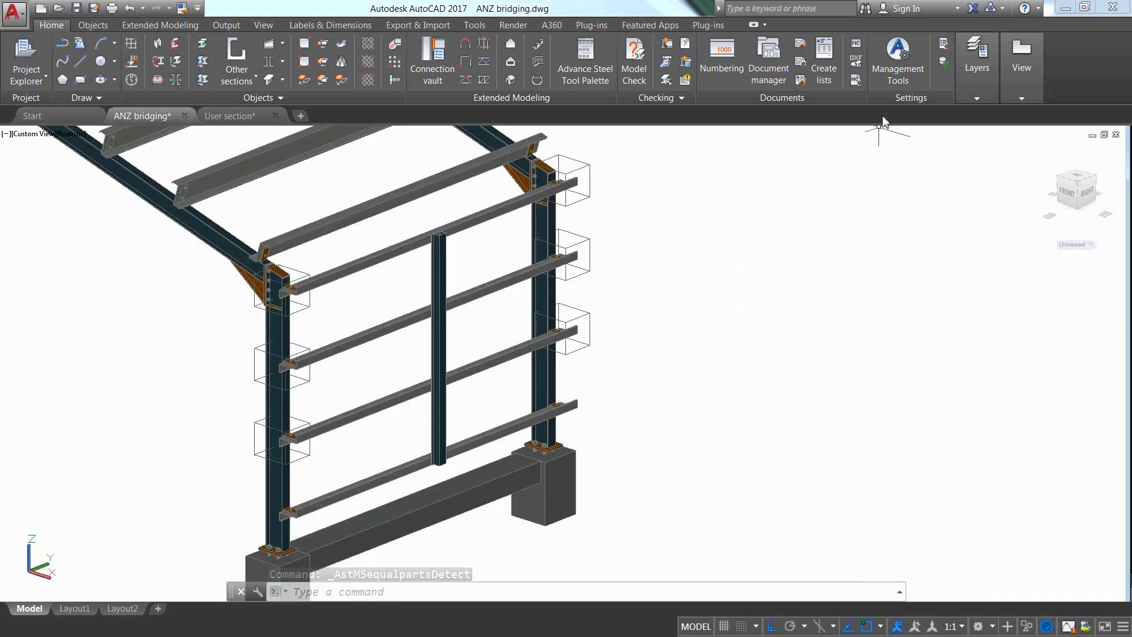
In Management Tools Defaults, filter to the Drawing-General > General behaviour settings.
left_click(898, 58)
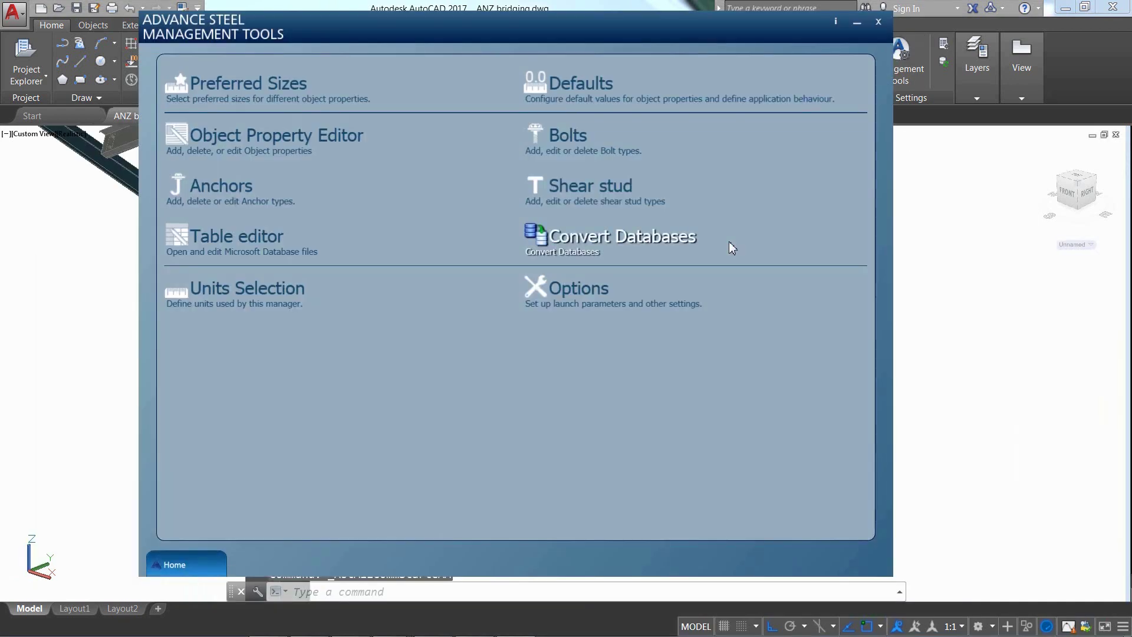
left_click(585, 92)
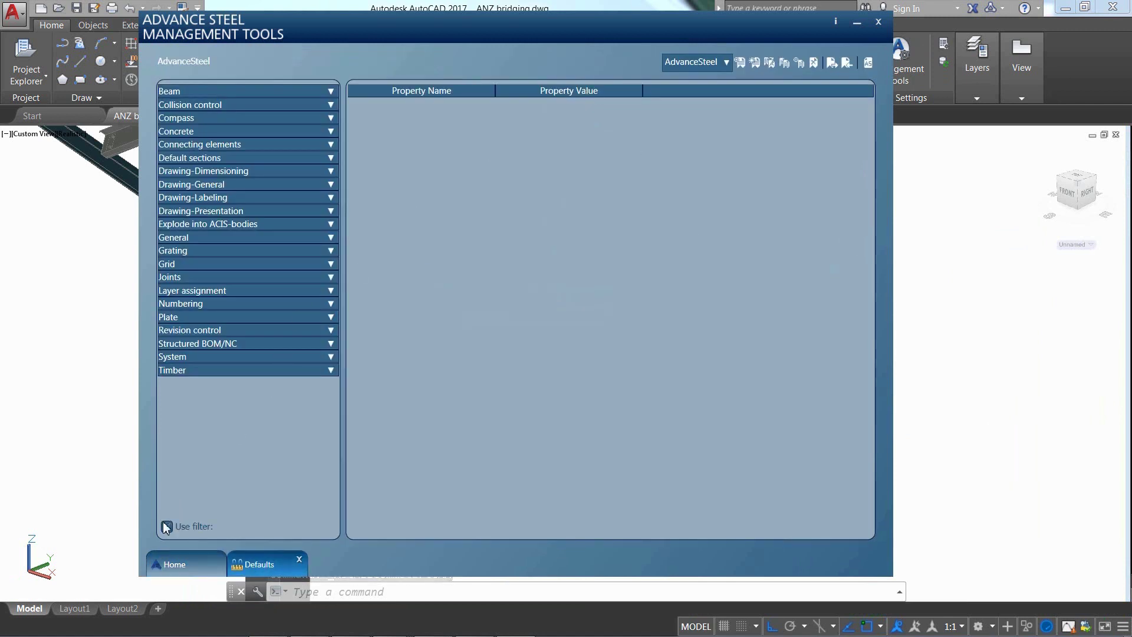
left_click(165, 528)
type("B")
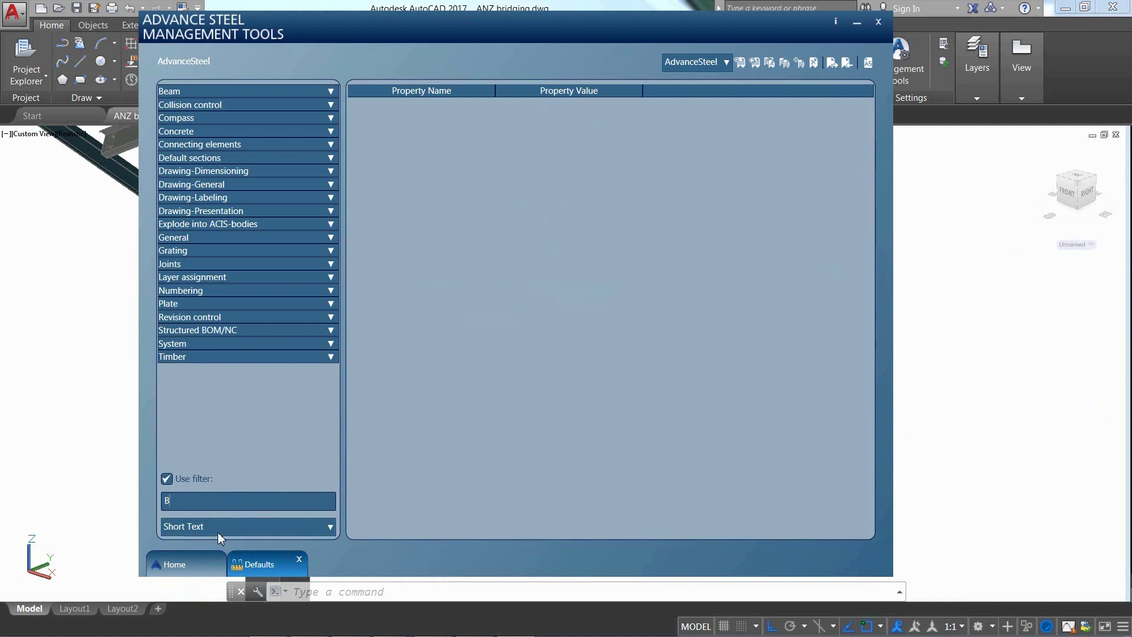
type("EHA")
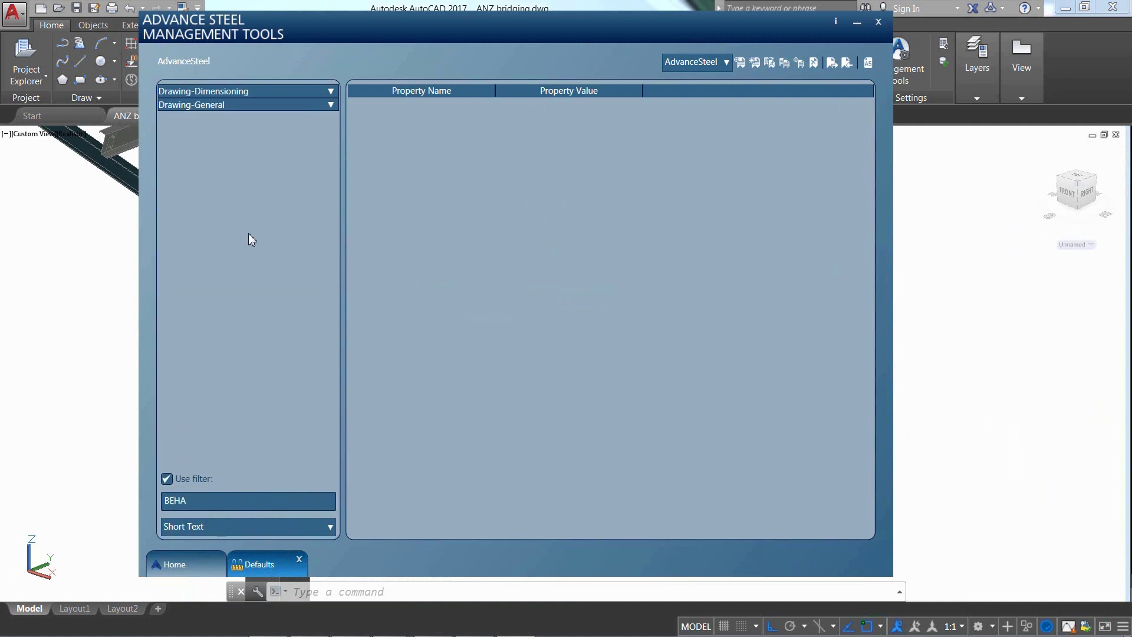
left_click(330, 105)
left_click(211, 117)
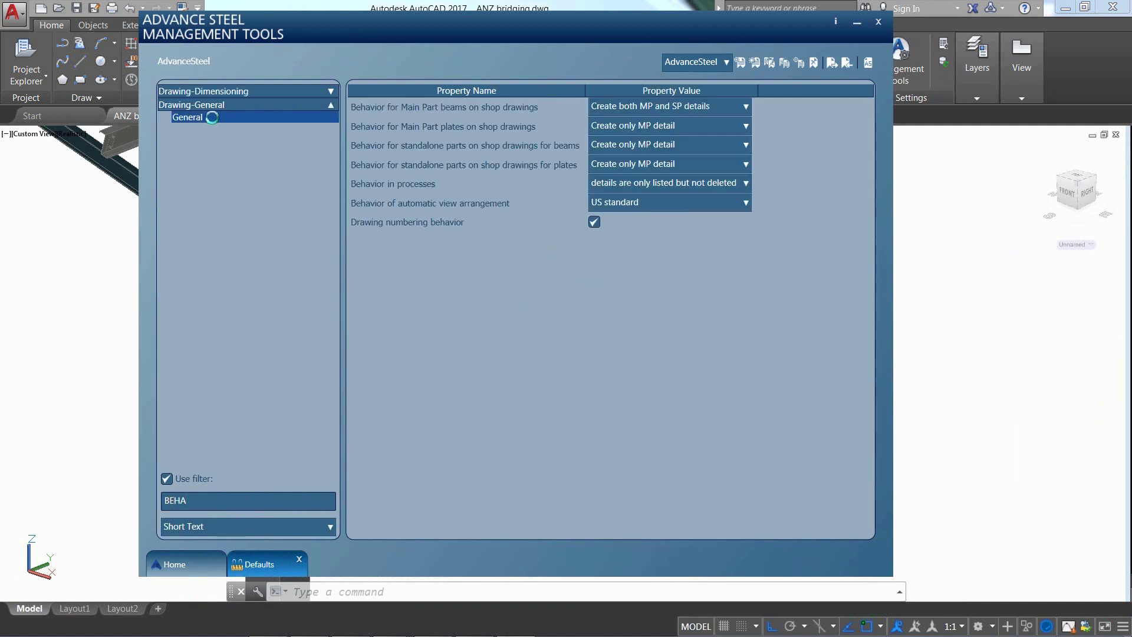
Set main-part plates, standalone beams and plates to 'Create both MP and SP details', then close Defaults.
left_click(631, 126)
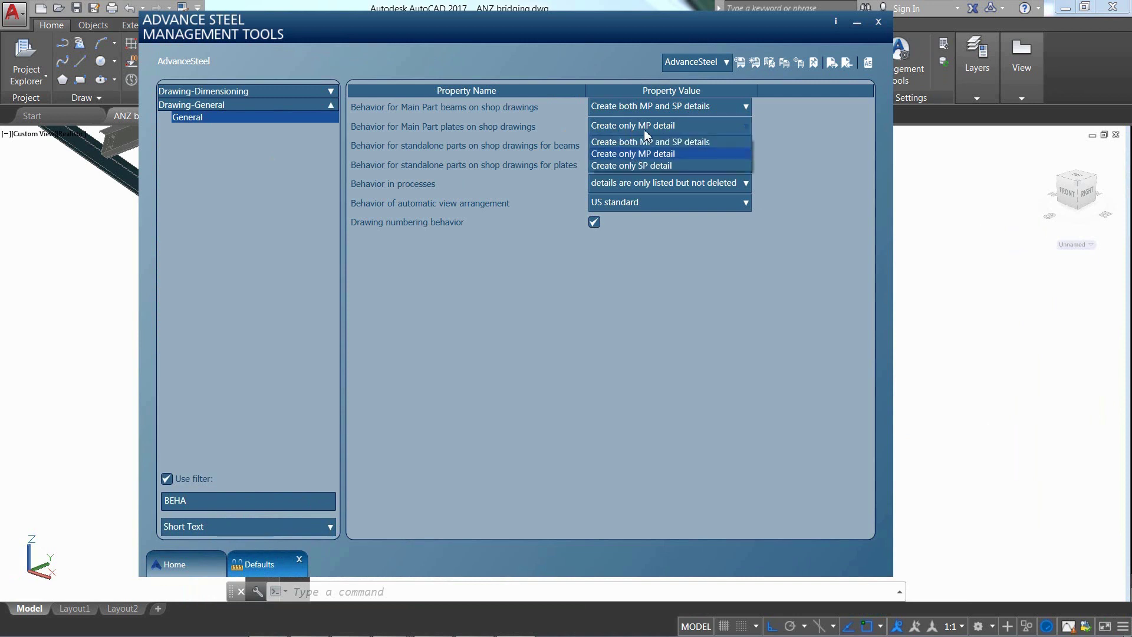
left_click(660, 143)
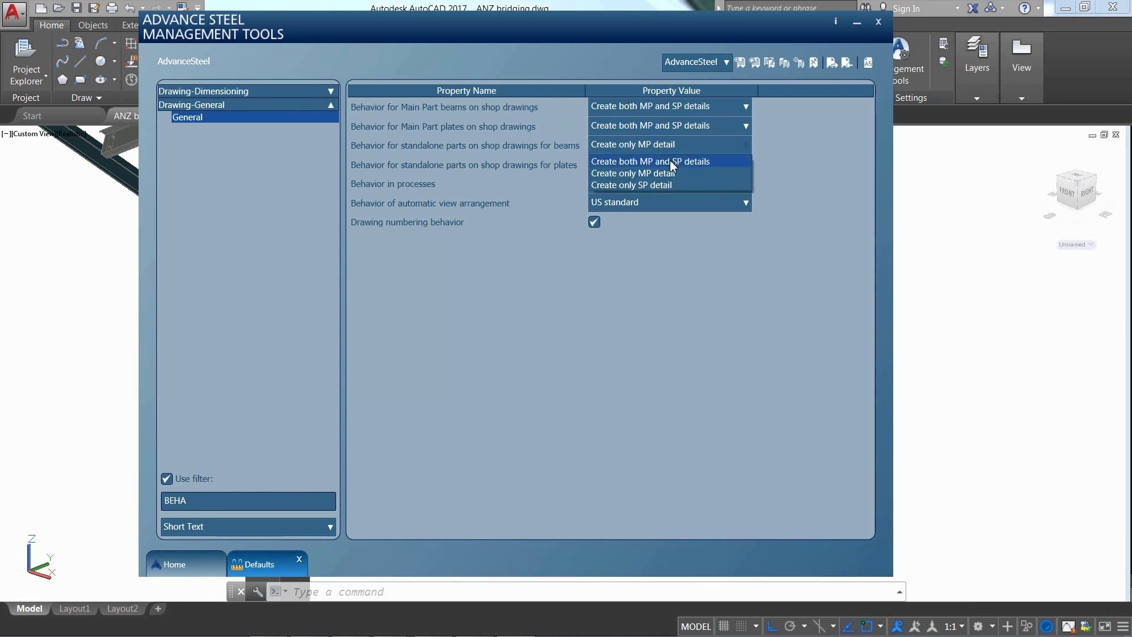
left_click(671, 162)
left_click(680, 180)
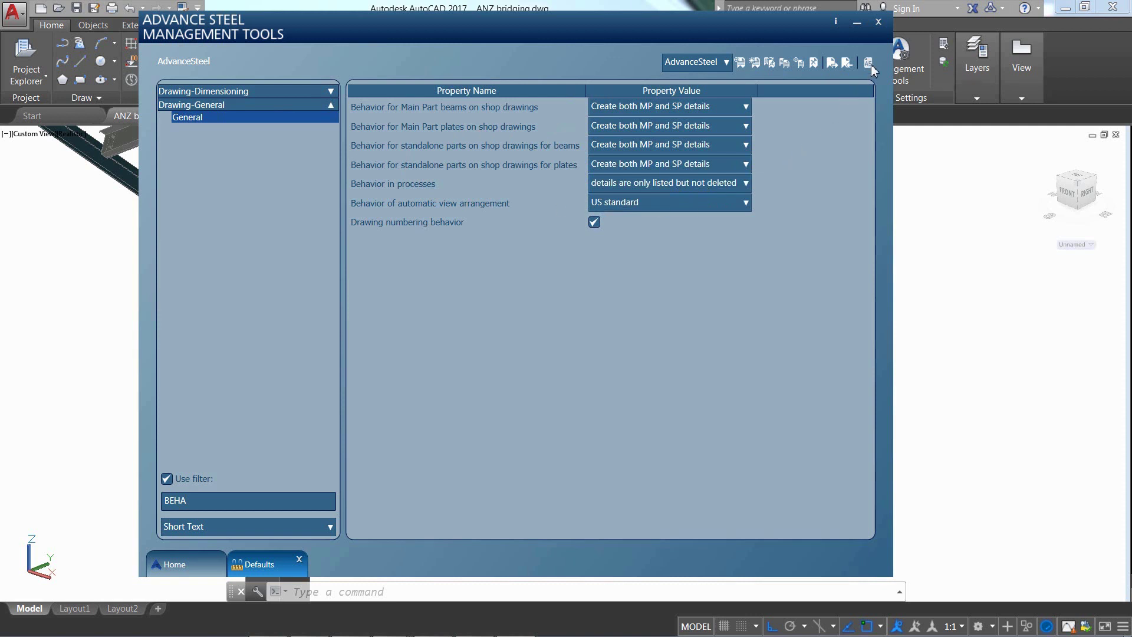
left_click(299, 559)
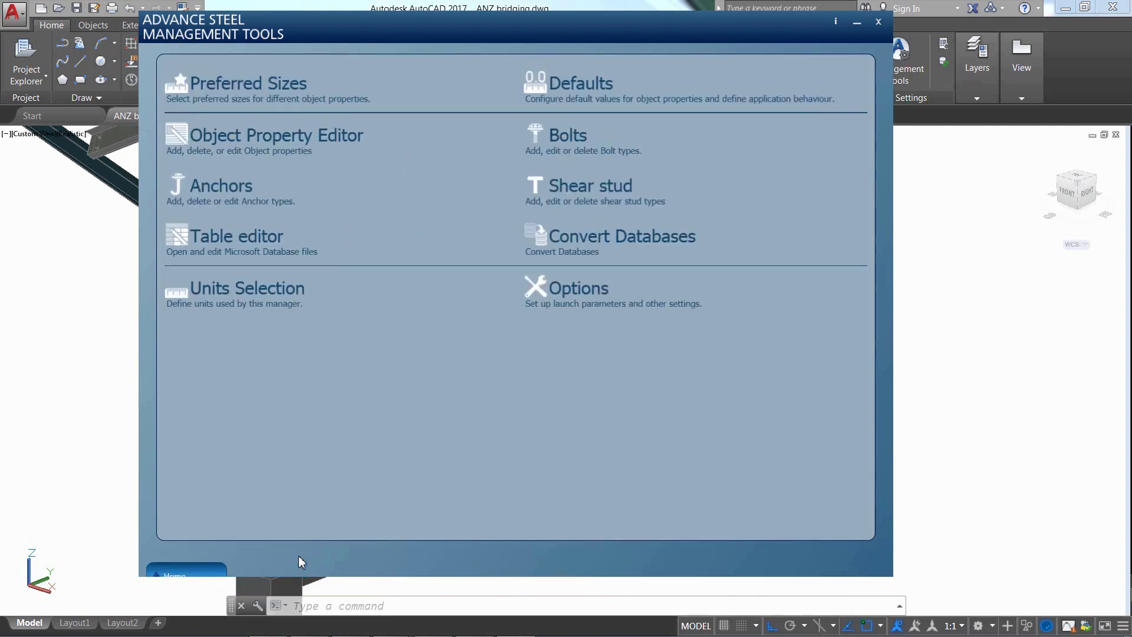
In the Table editor, load AstorProfiles and select the USR_MYOMEGASECTIONS table.
left_click(231, 241)
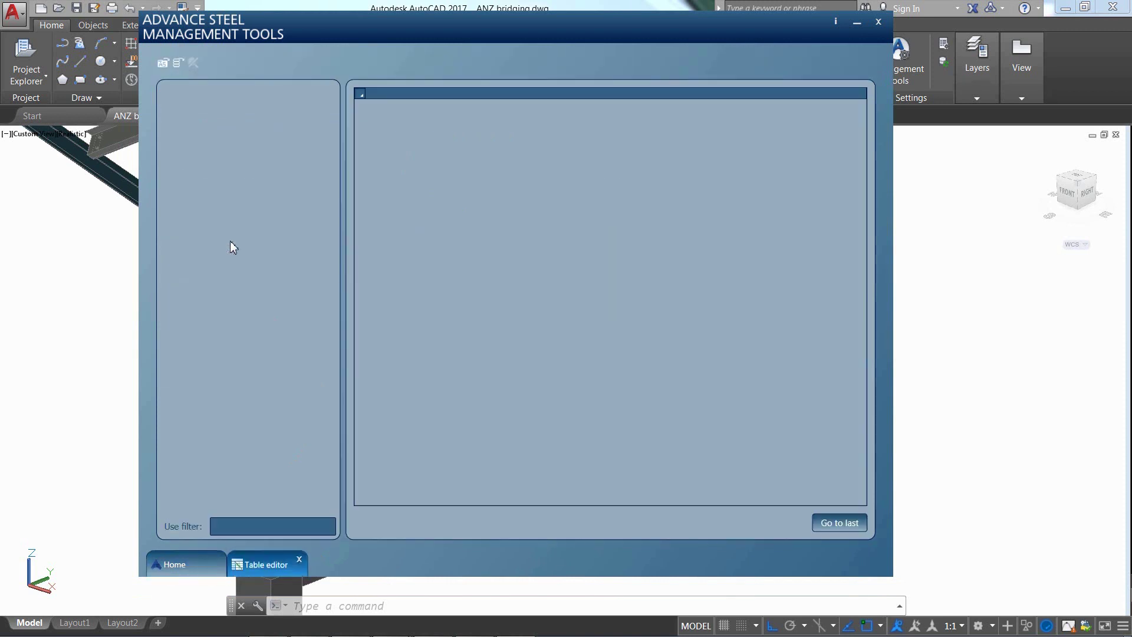
left_click(163, 63)
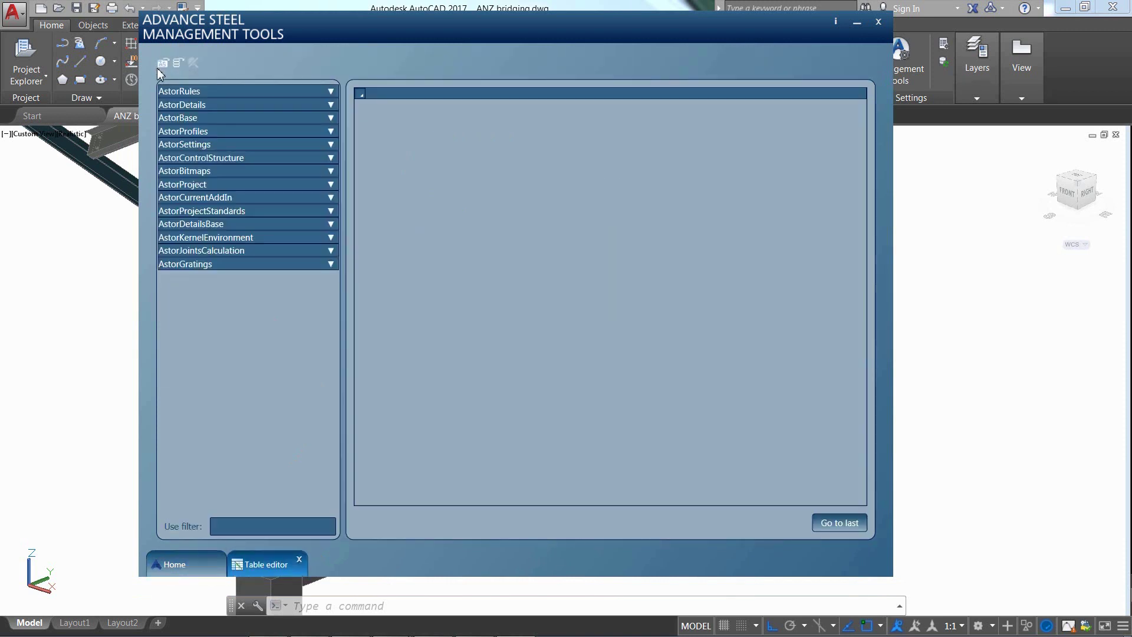
left_click(331, 131)
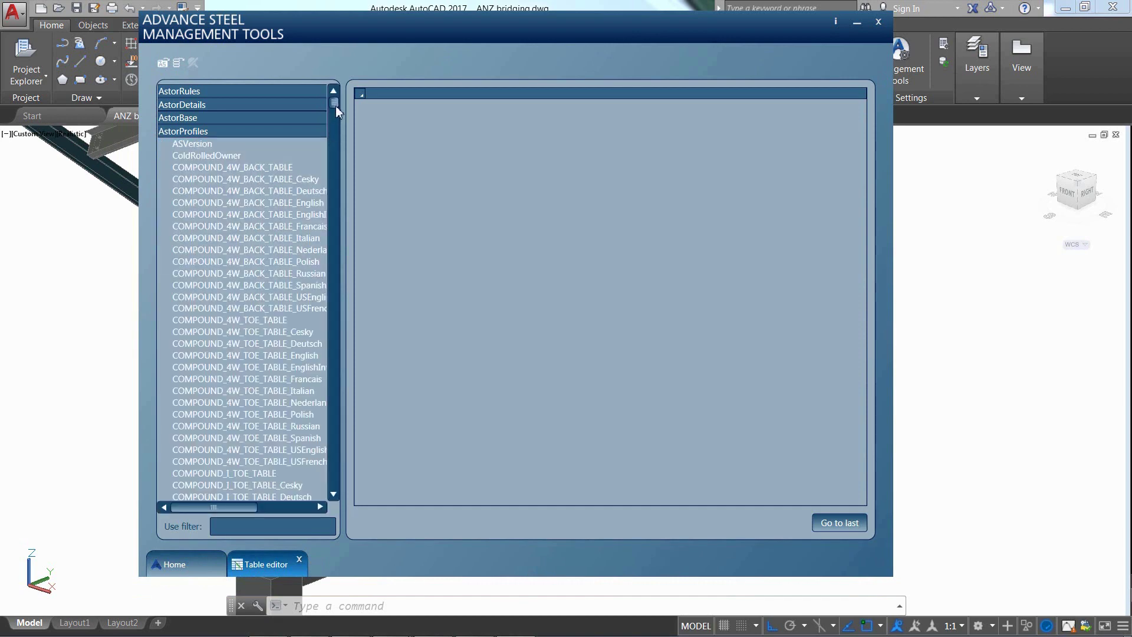
left_click_drag(335, 105, 337, 450)
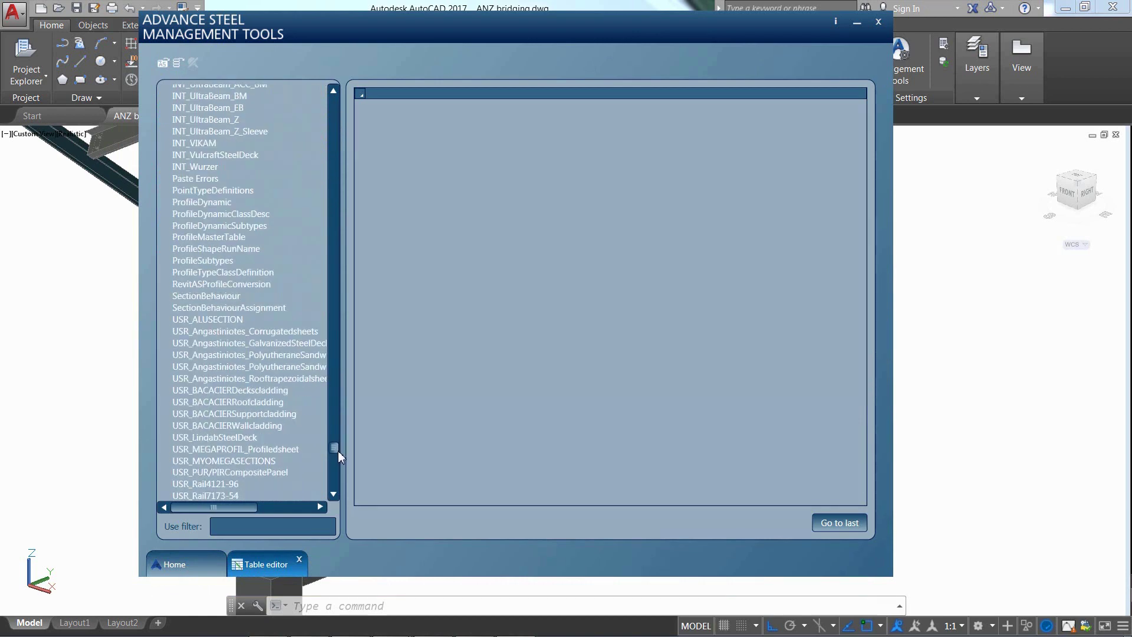
left_click(237, 440)
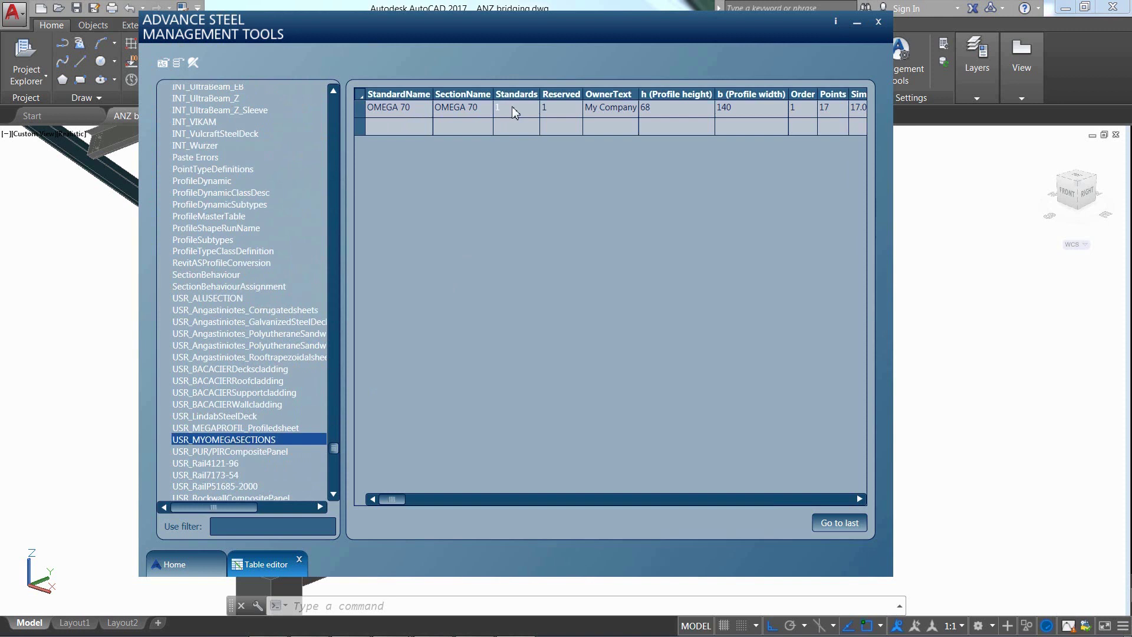
Set OMEGA 70's Reserved value to 2, then close the editor and Management Tools.
left_click(559, 108)
type("2")
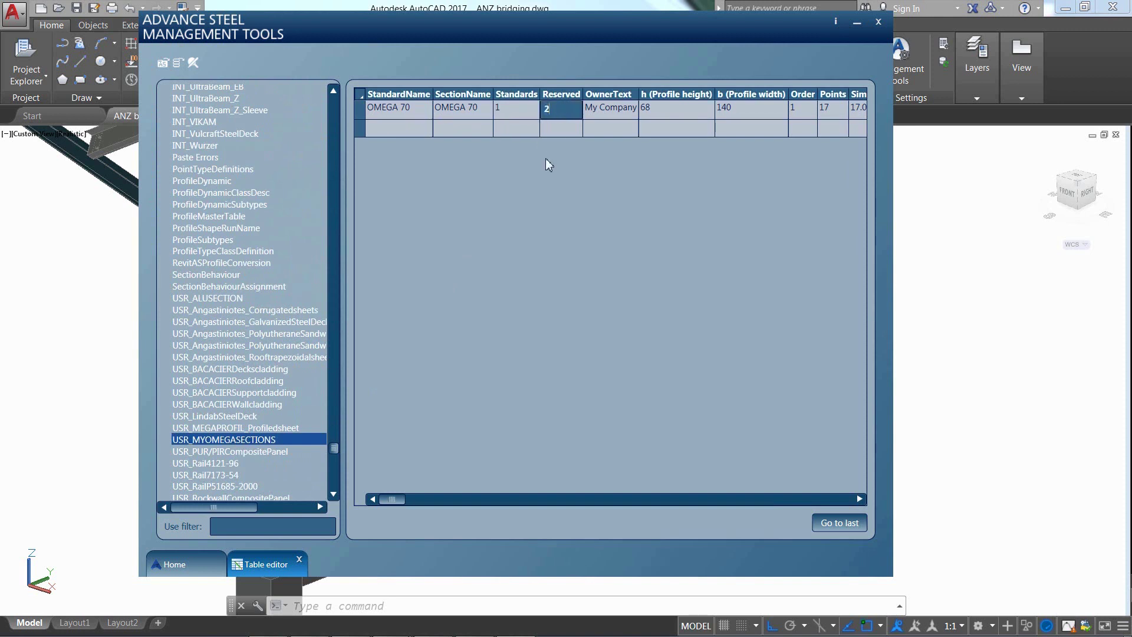
key("Return")
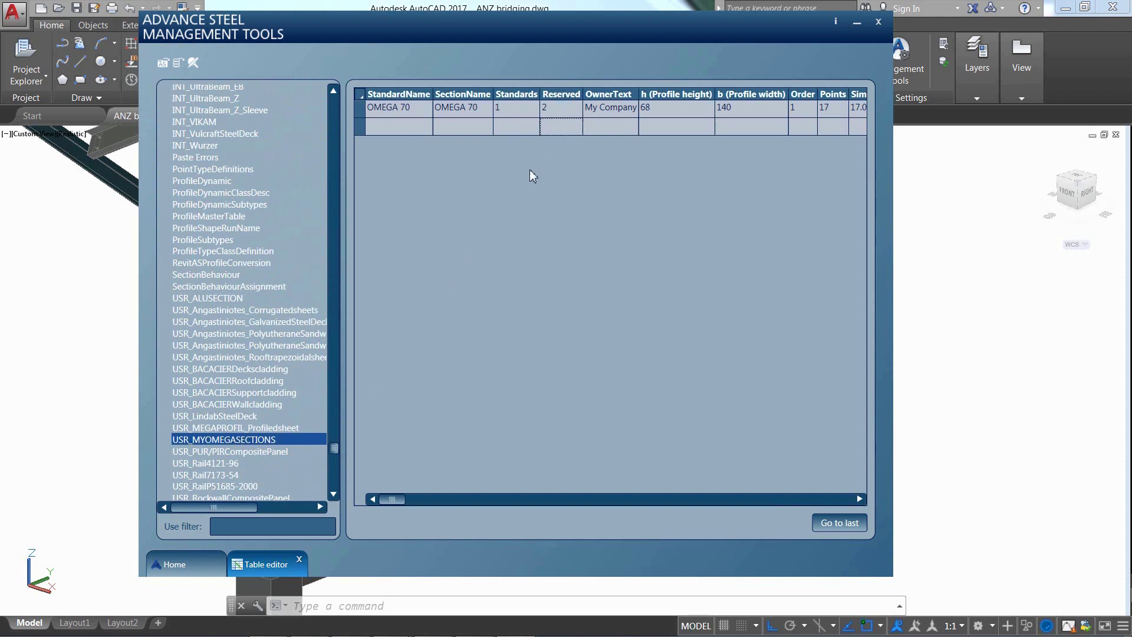
left_click(300, 560)
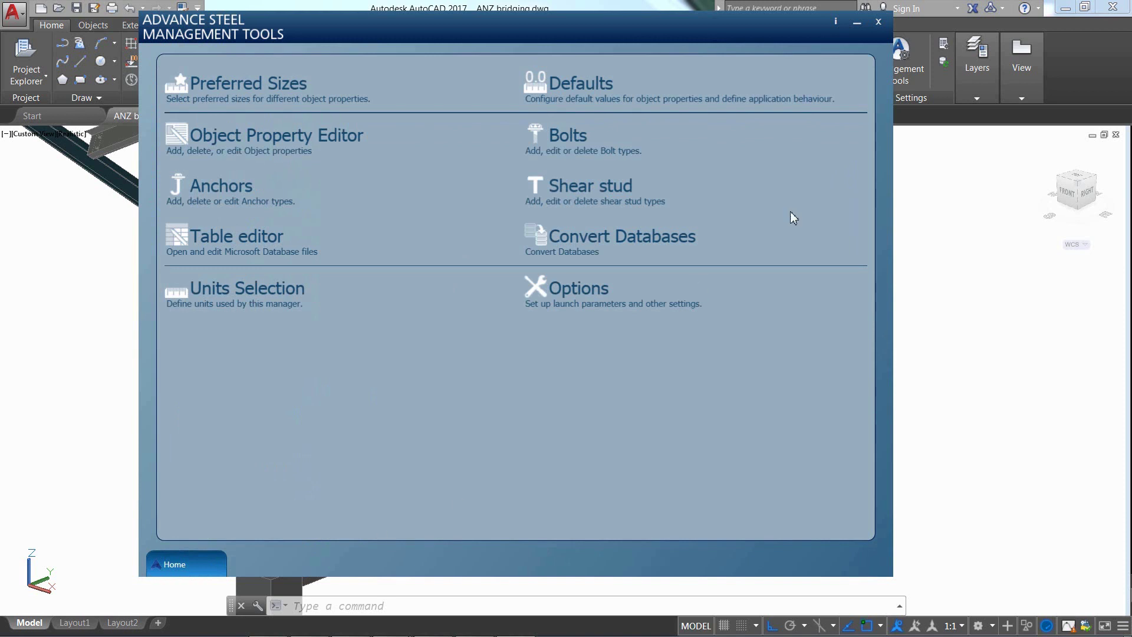
left_click(881, 22)
left_click(943, 65)
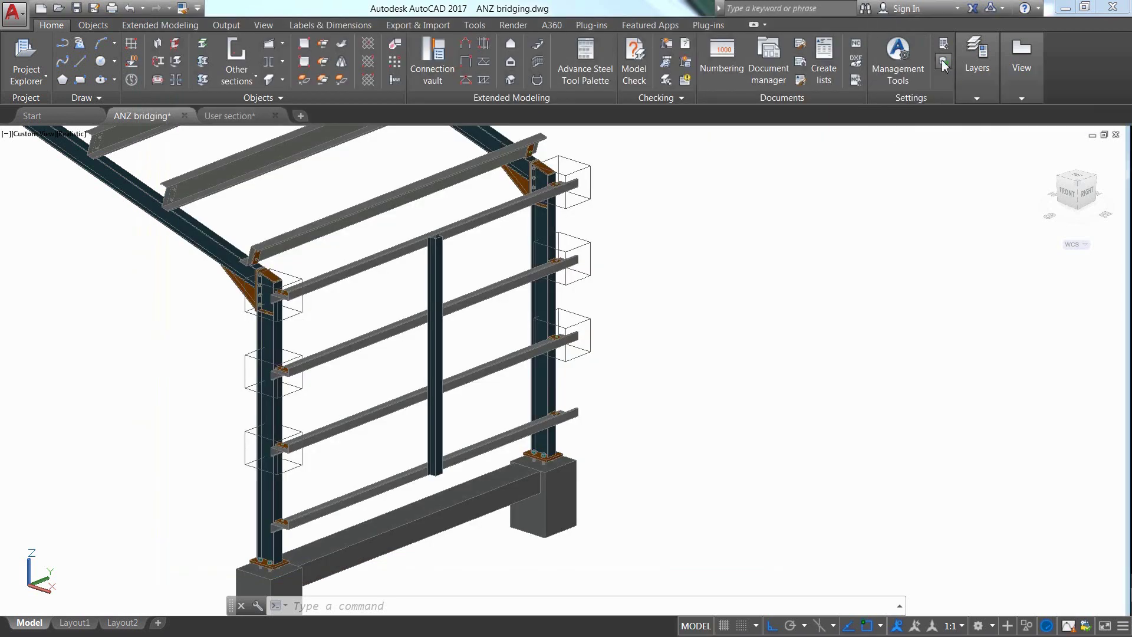
With the vertical omega beam selected, start a 4 - Singlepart 'Folded beam/plate' drawing style.
left_click(433, 272)
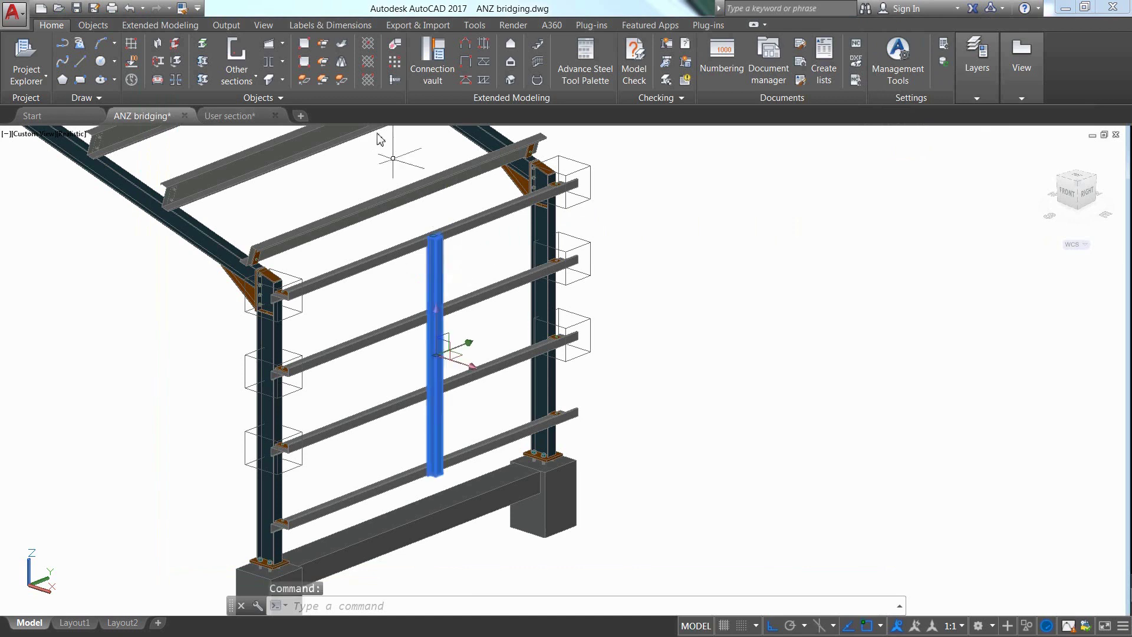
left_click(226, 25)
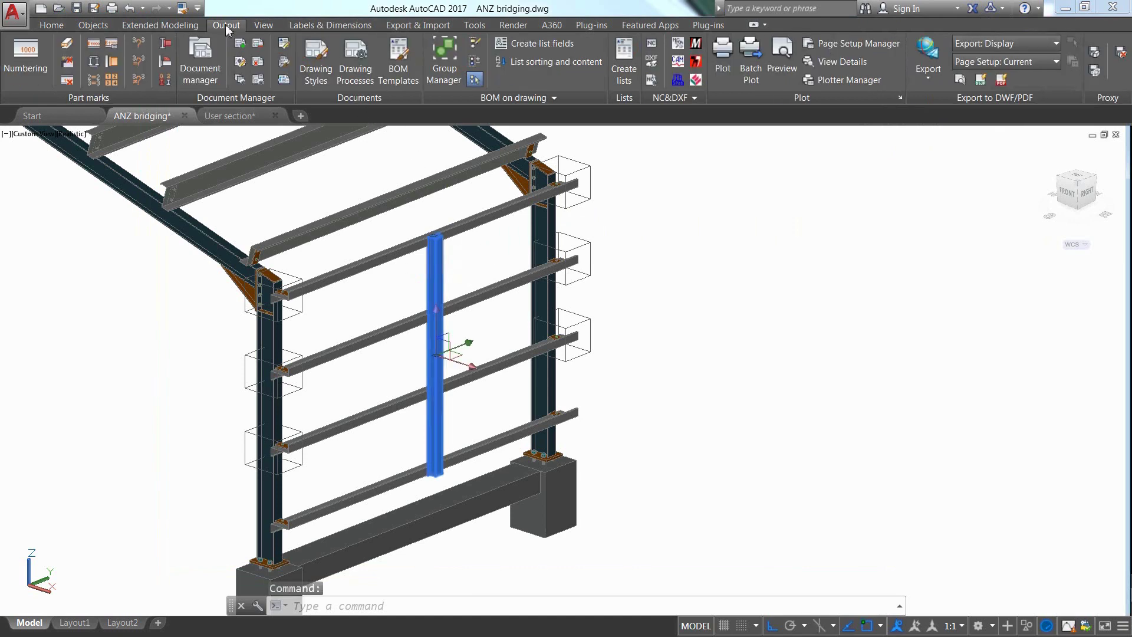
left_click(315, 62)
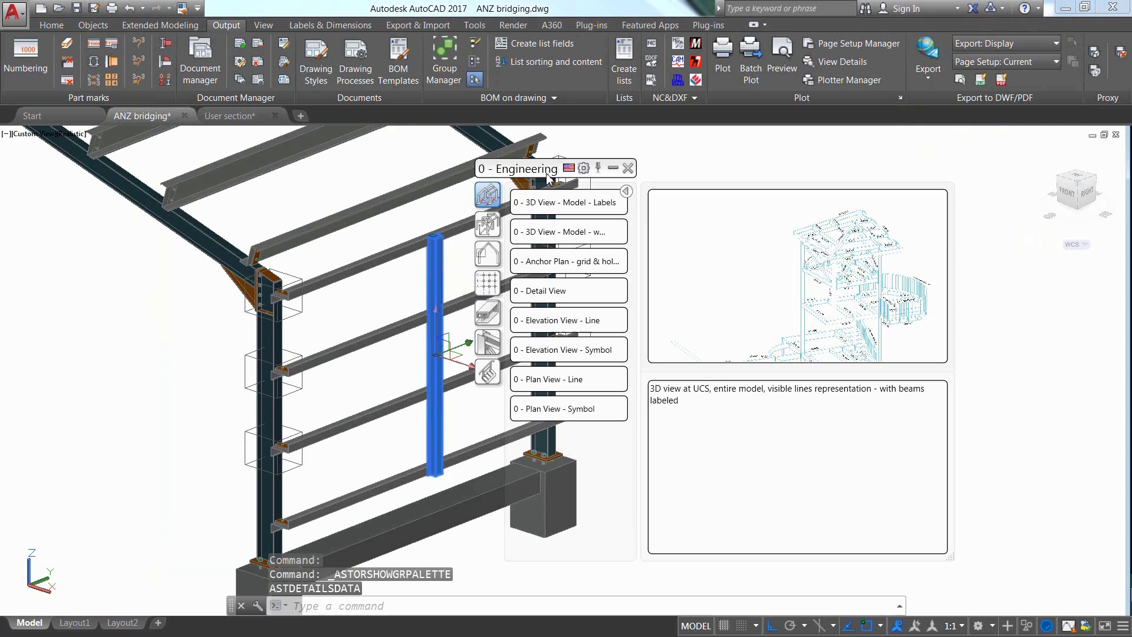
left_click(487, 315)
mouse_move(559, 289)
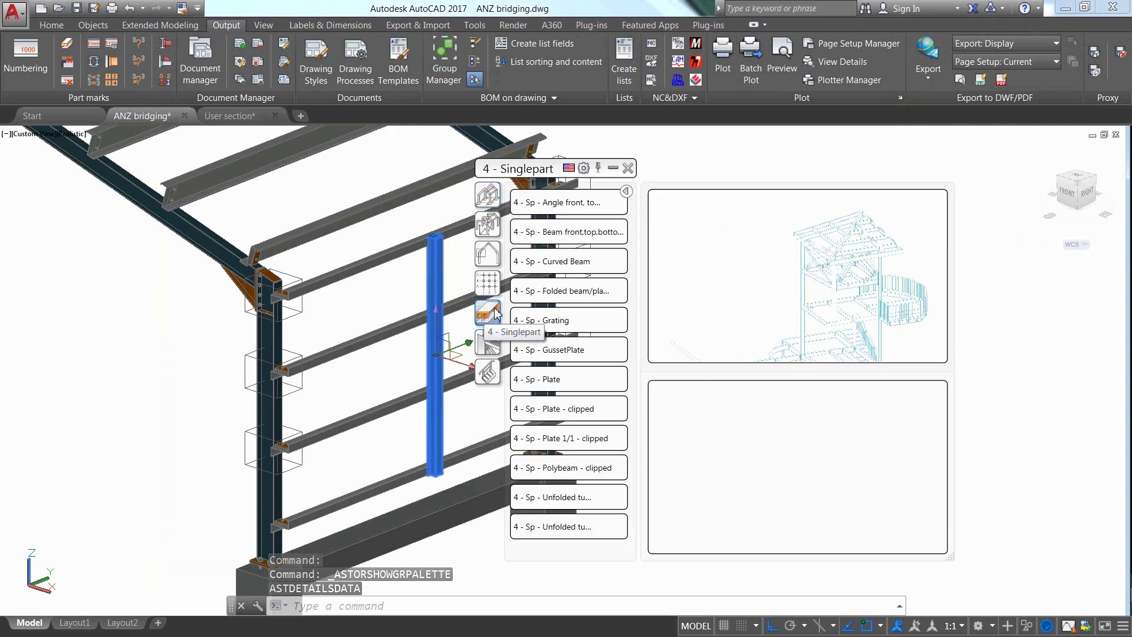
left_click(552, 296)
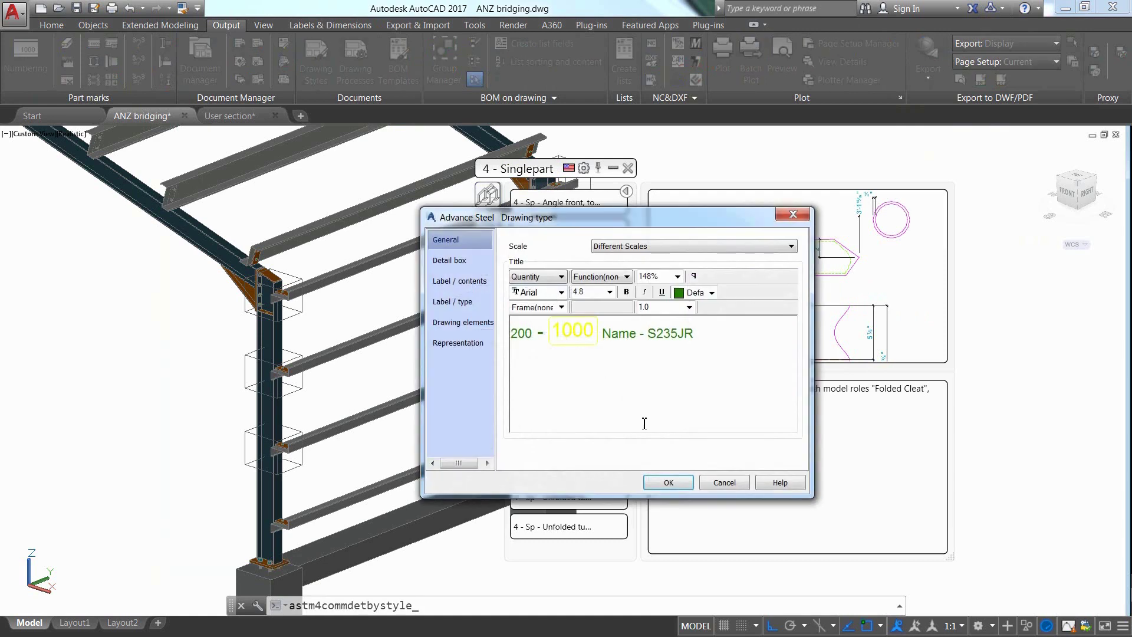
Confirm the title, use the ASDETPROTO-ANSI-E prototype for drawing 1000, and reselect the beam.
left_click(666, 483)
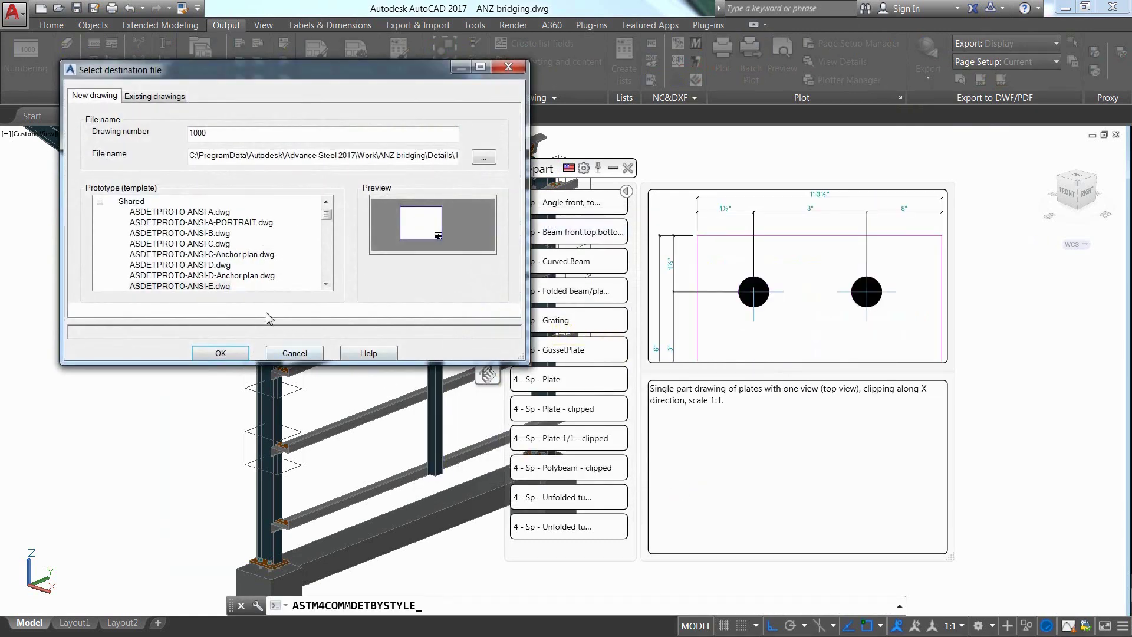
left_click(236, 289)
left_click(219, 349)
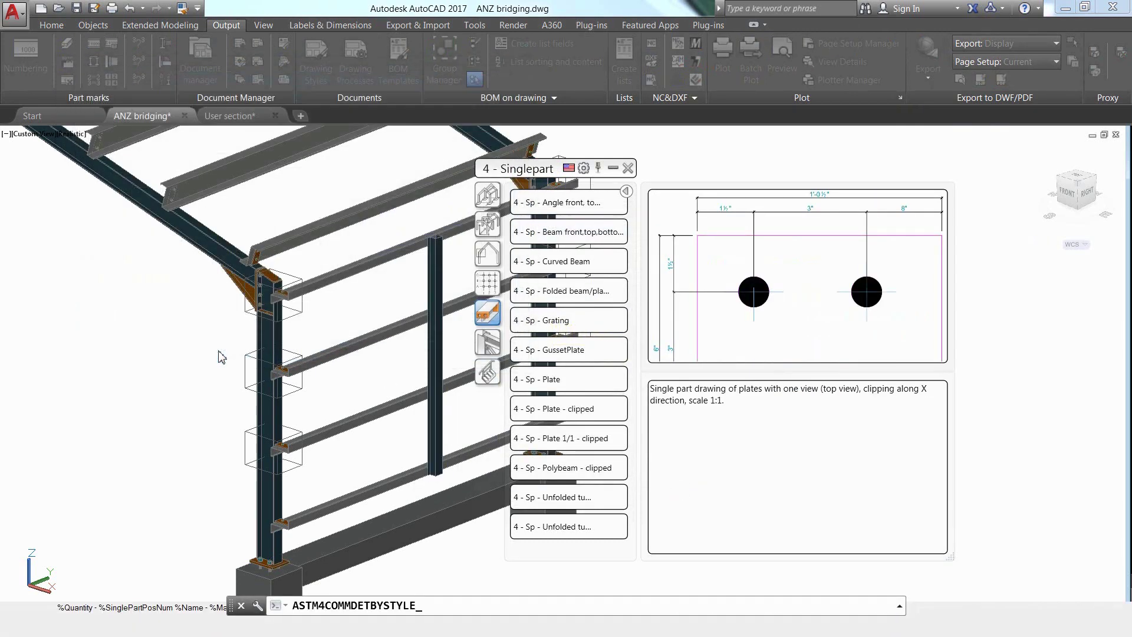
left_click(626, 168)
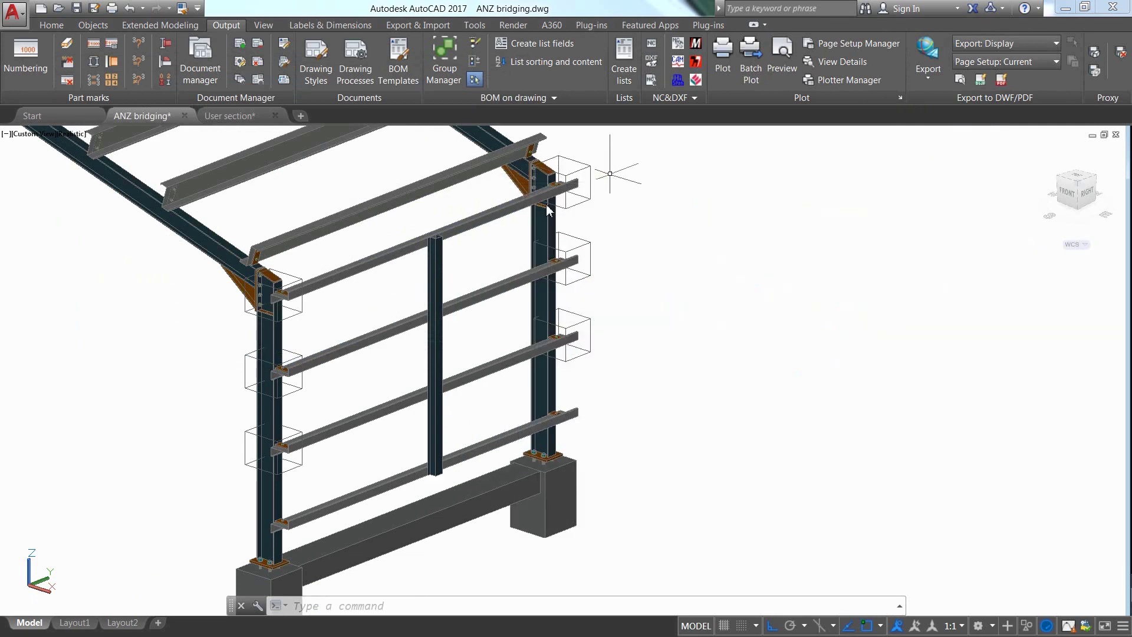
left_click(435, 257)
Show the beam's part detail and bring the omega section view into frame.
right_click(487, 251)
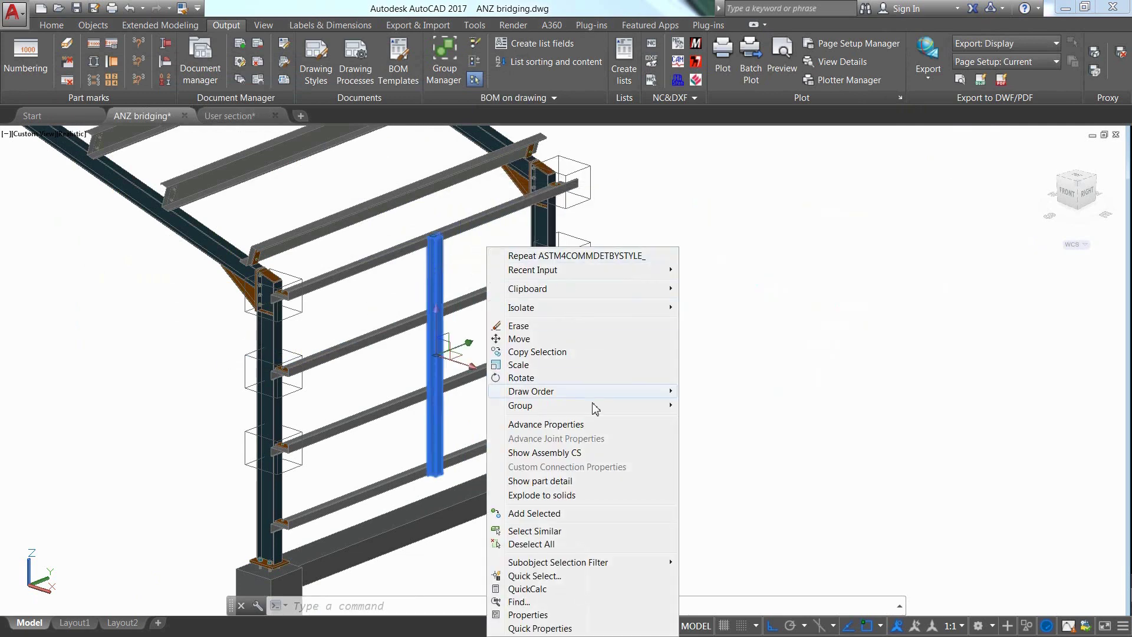
left_click(651, 478)
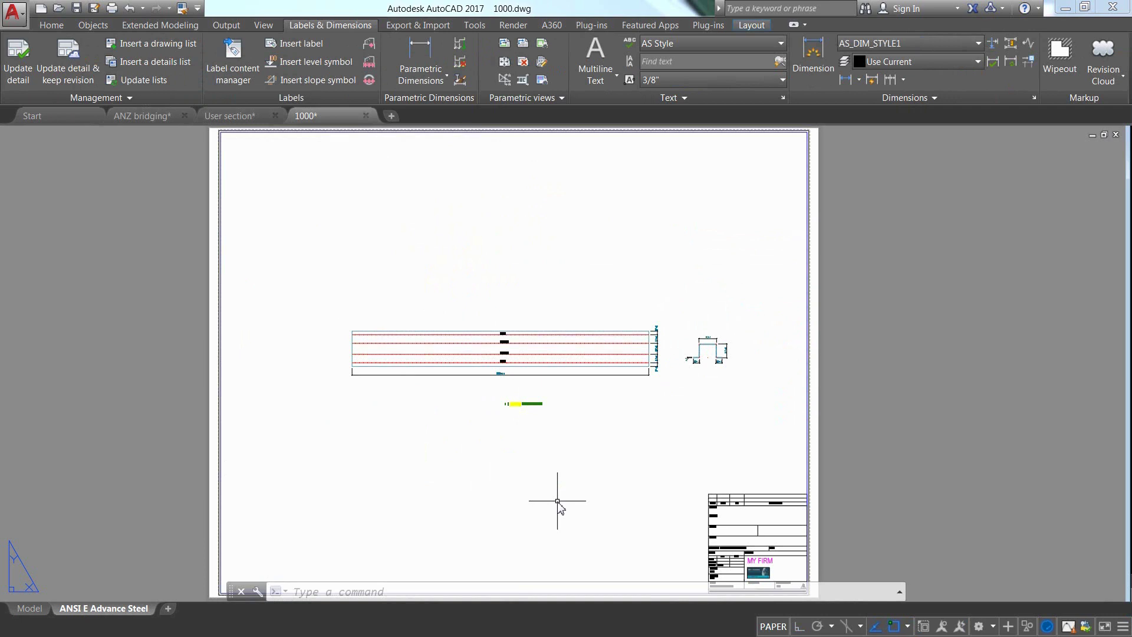
scroll(699, 376, "up", 7)
scroll(703, 358, "up", 2)
middle_click_drag(706, 351, 709, 387)
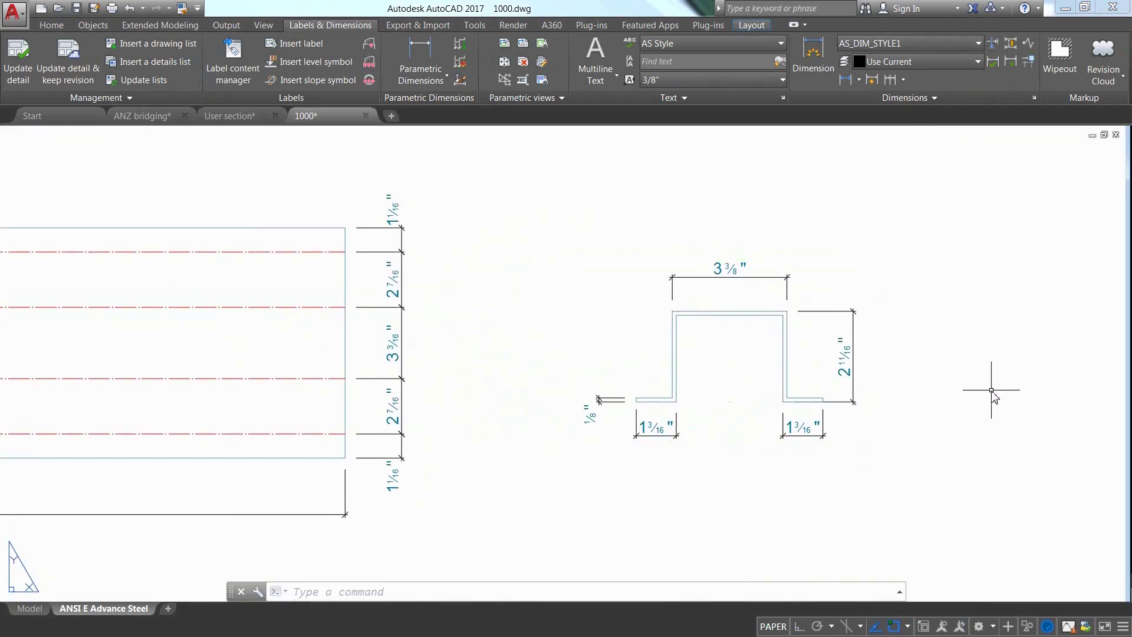